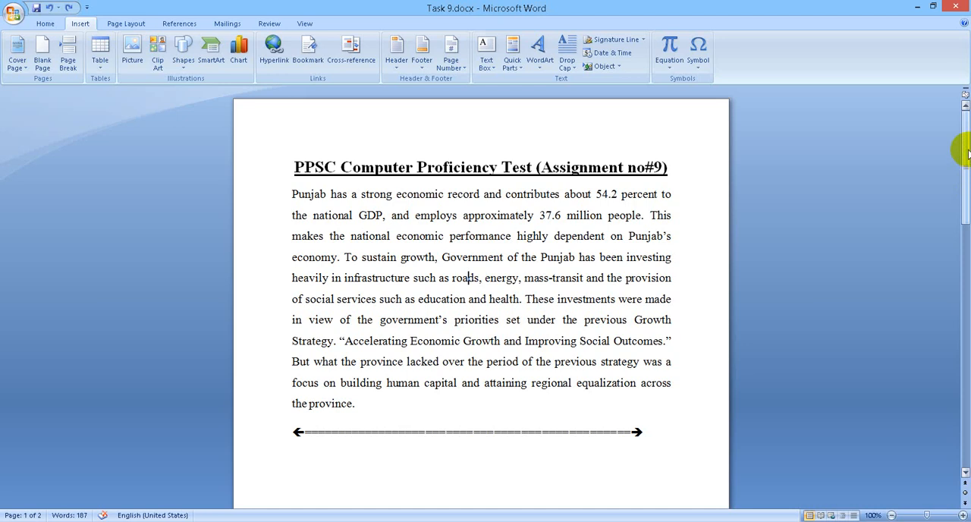
Step: Review the numbered tasks on the second page, especially the first one about hyperlinking the word "Punjab", and return to the paragraph
click(967, 151)
drag(968, 151, 960, 326)
drag(311, 186, 513, 366)
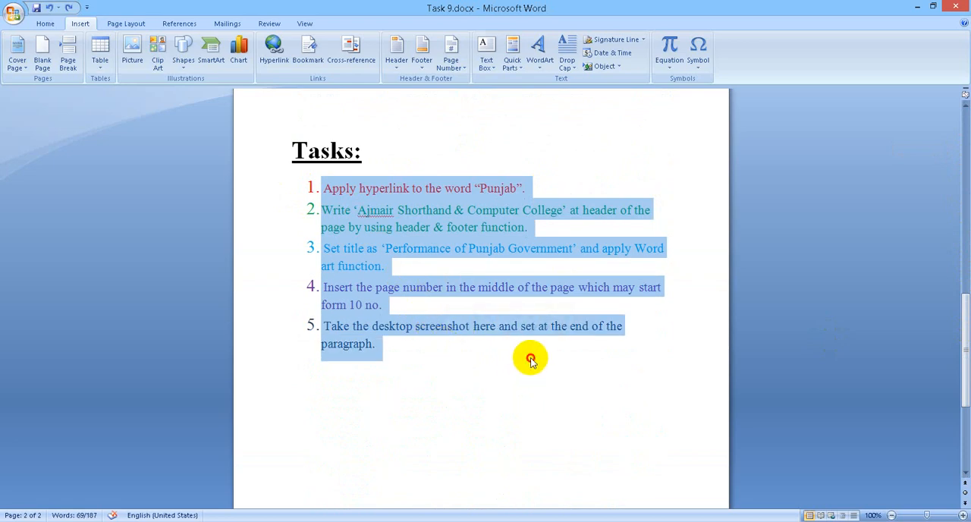
click(527, 358)
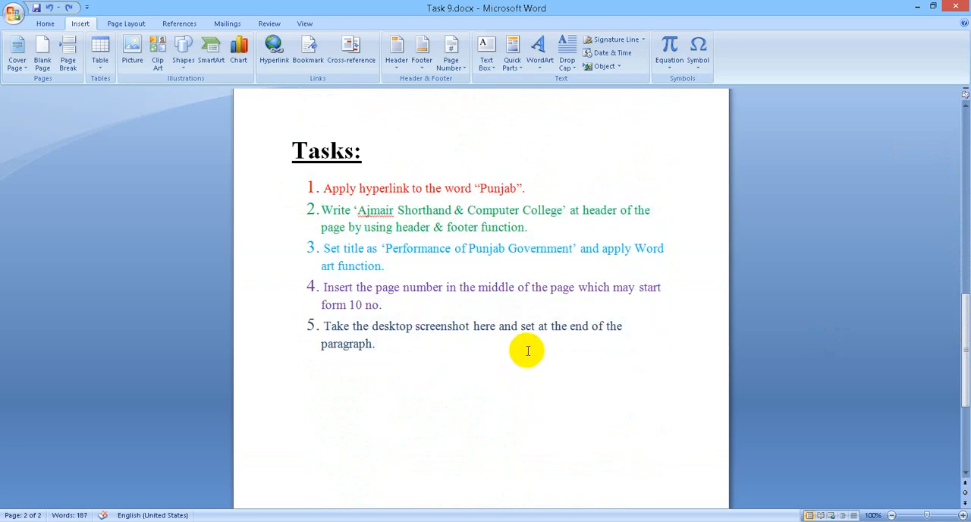
scroll(527, 350, up, 15)
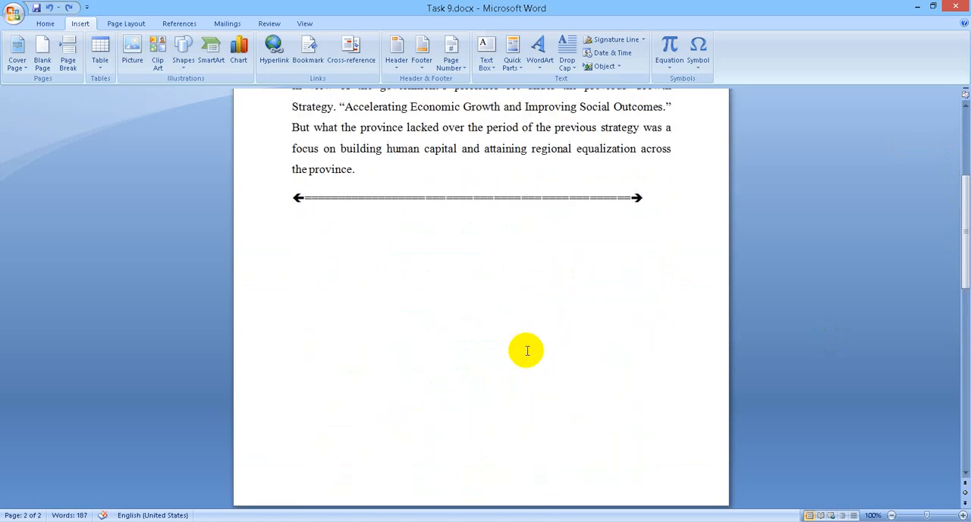
scroll(527, 350, up, 1)
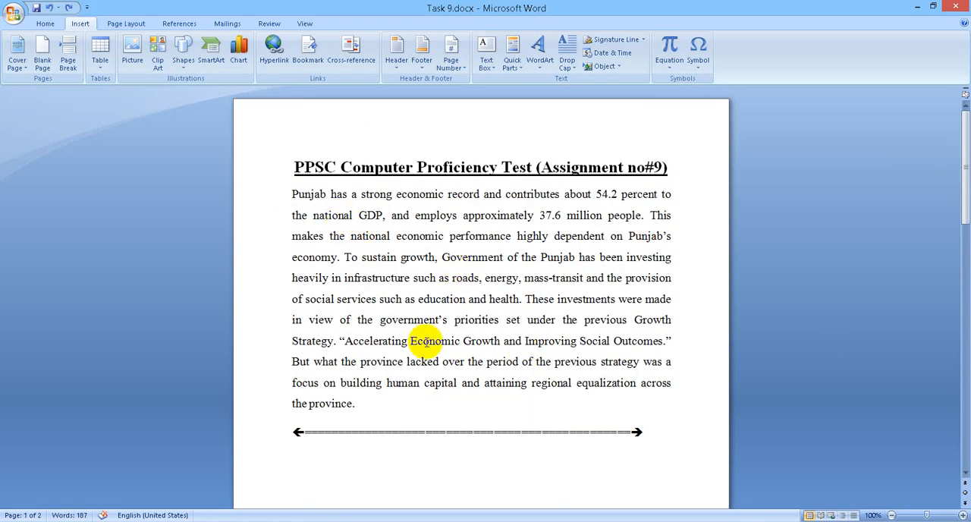
scroll(427, 340, down, 14)
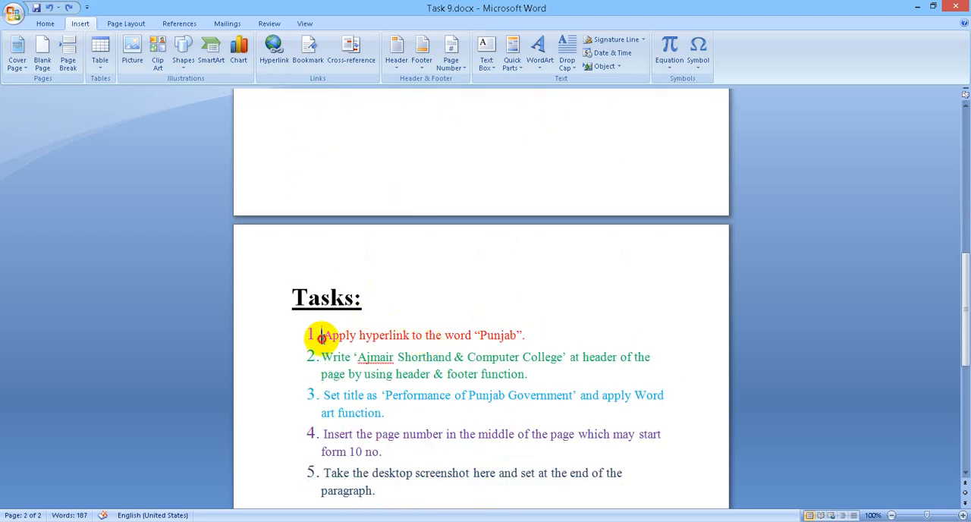
drag(319, 336, 500, 347)
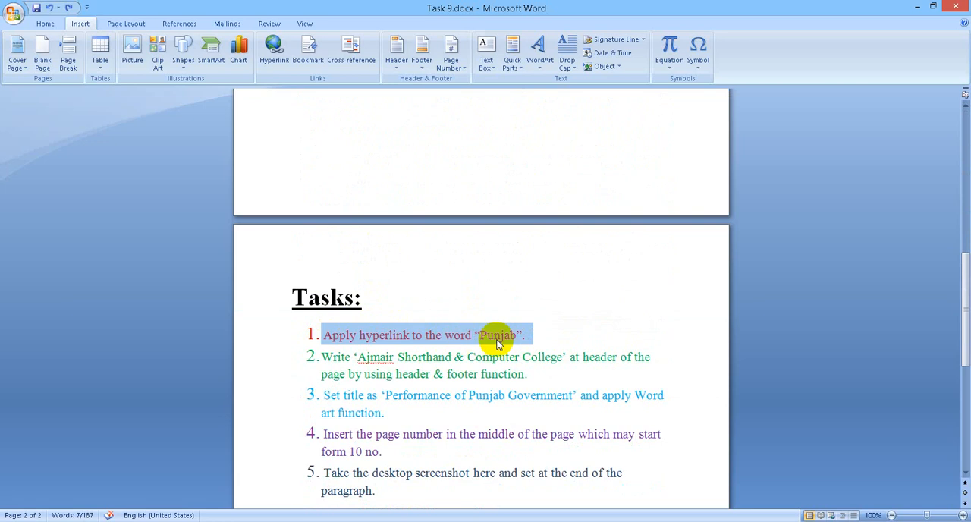
scroll(523, 346, up, 10)
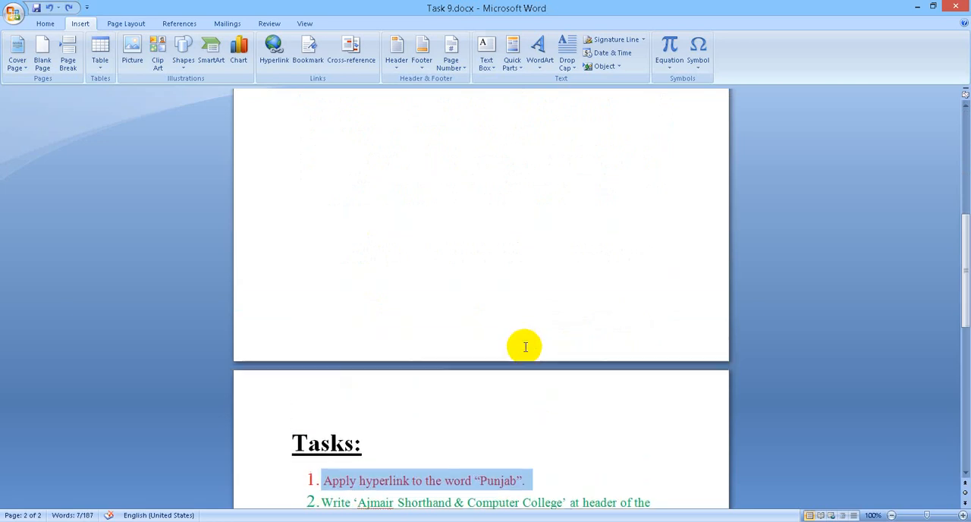
scroll(526, 347, up, 1)
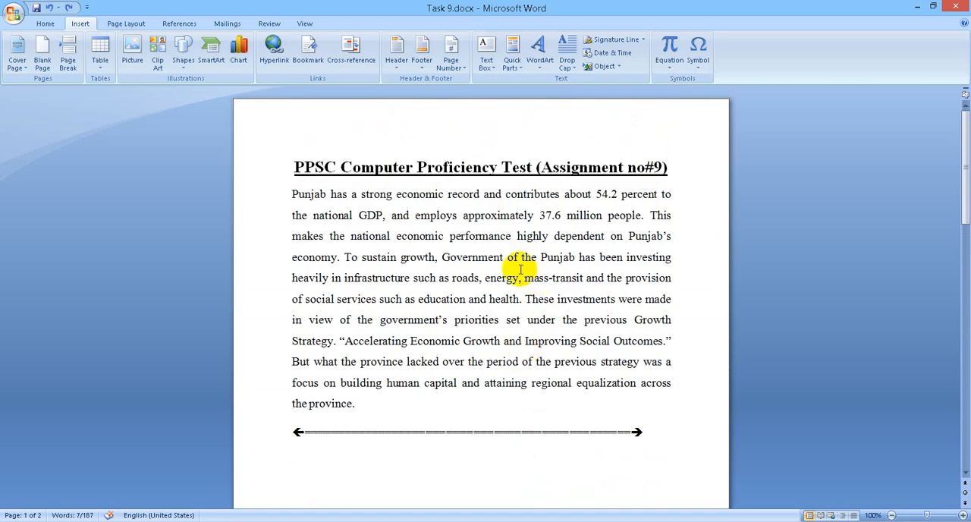
click(516, 263)
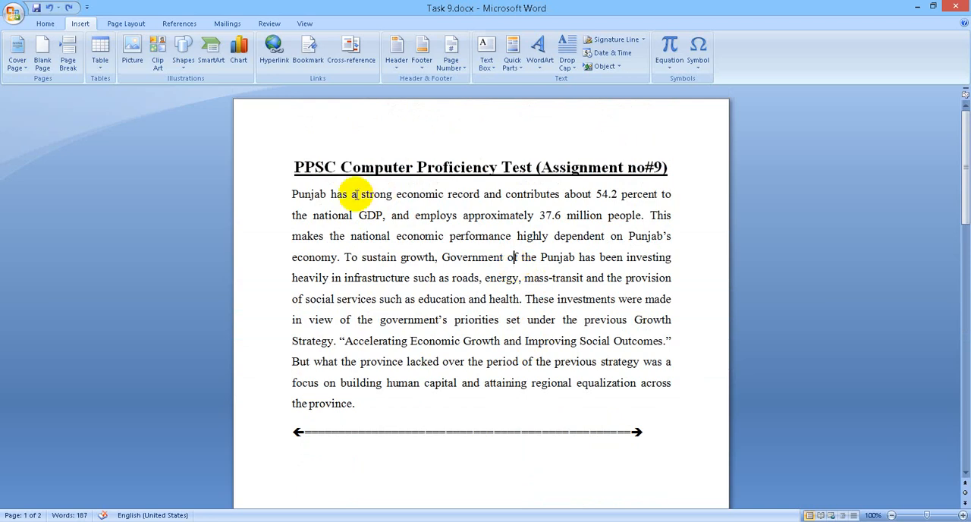
Step: Start inserting a hyperlink on the paragraph's opening word "Punjab" and examine the available kinds of link targets
drag(327, 194, 291, 195)
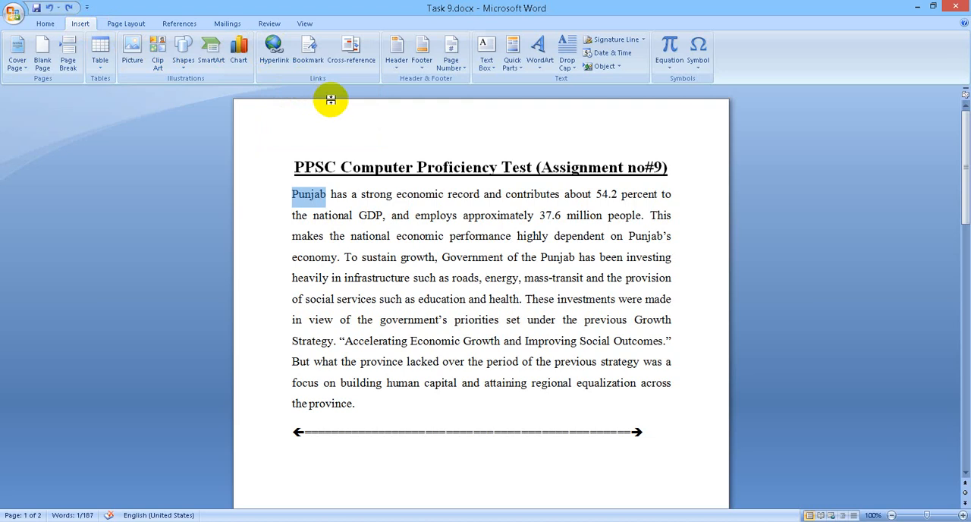
click(269, 61)
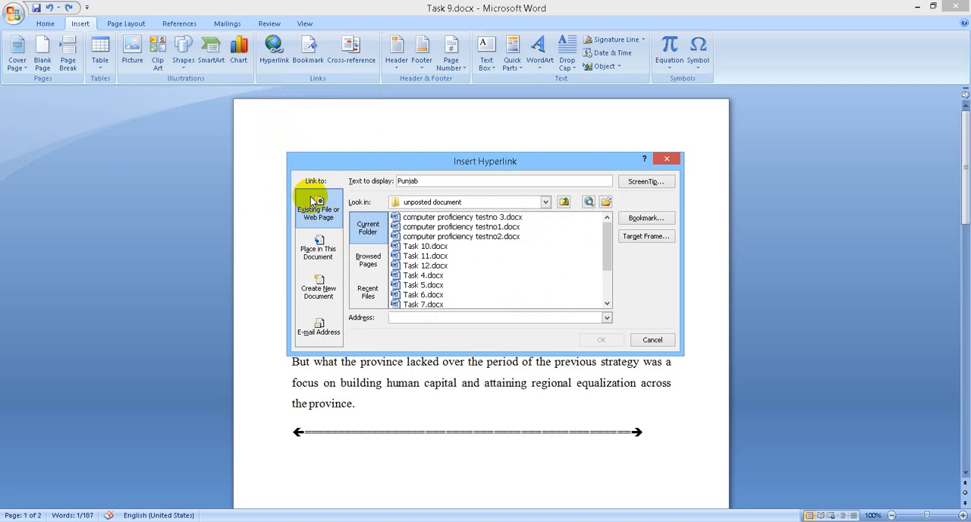
click(425, 247)
click(428, 256)
click(431, 303)
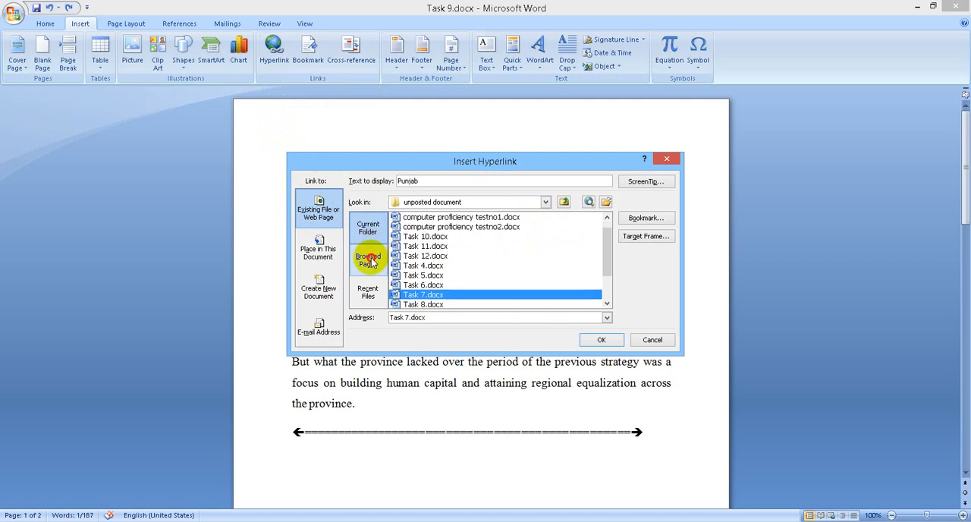
click(369, 261)
click(372, 289)
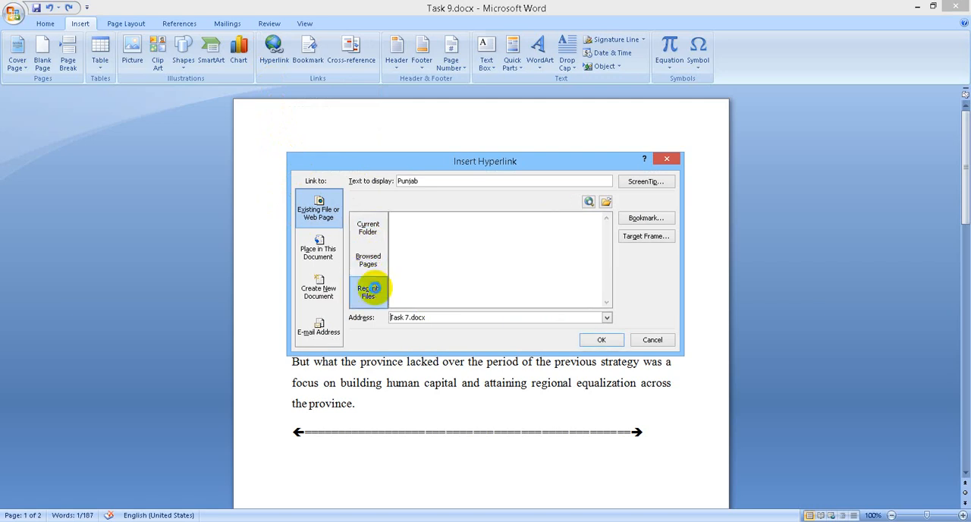
click(320, 255)
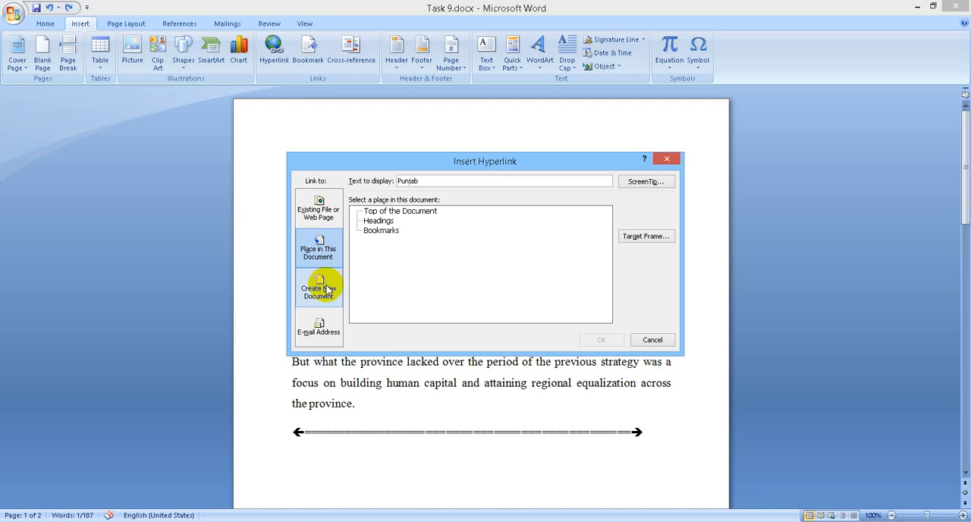
click(328, 291)
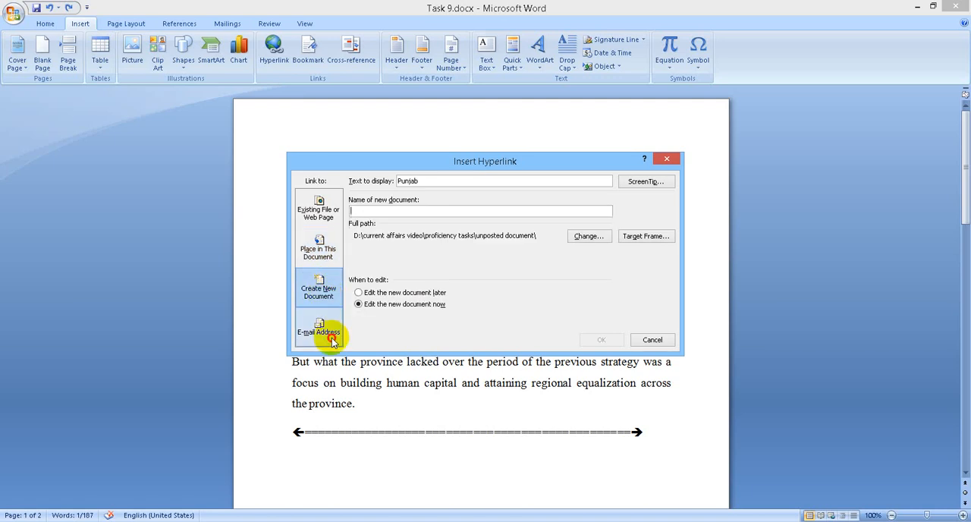
click(331, 342)
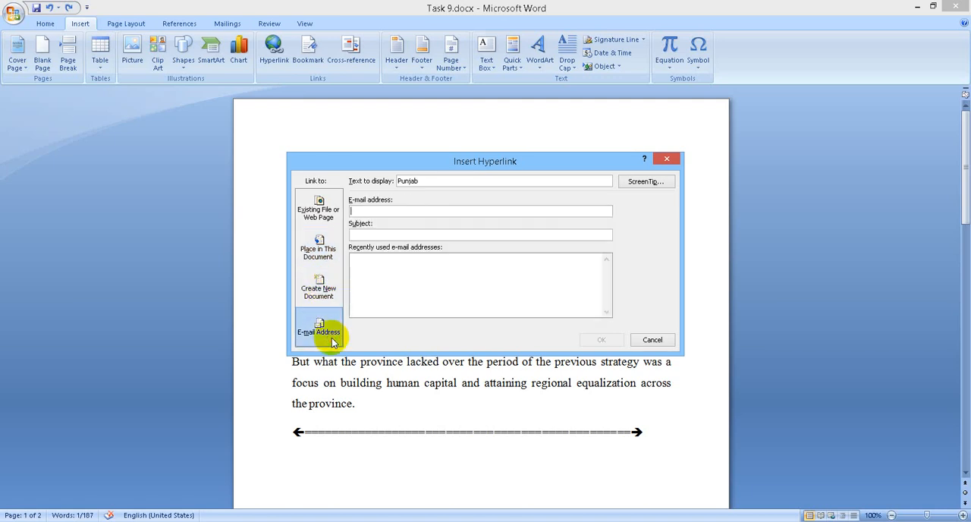
Step: Link the word "Punjab" to the existing file computer proficiency testno1.docx, follow the link to test it and close the opened document
click(315, 215)
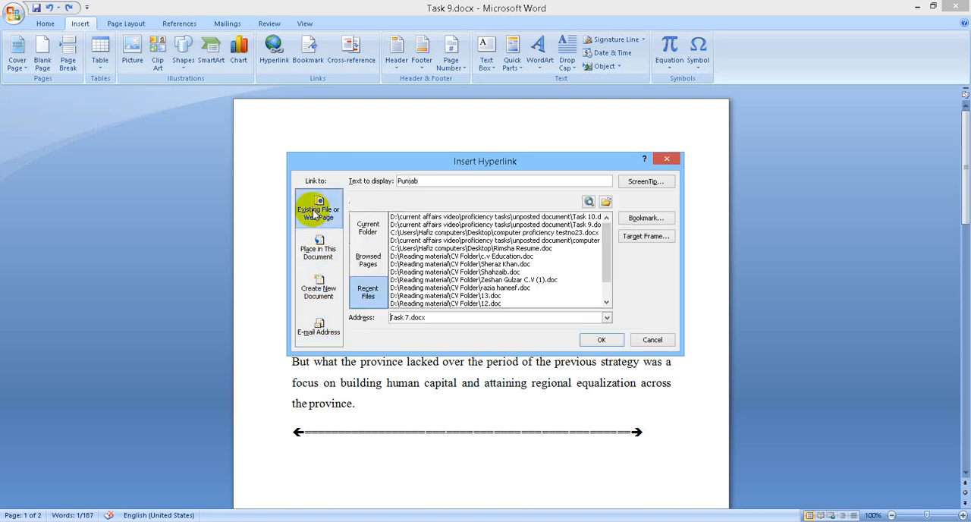
click(360, 216)
click(426, 237)
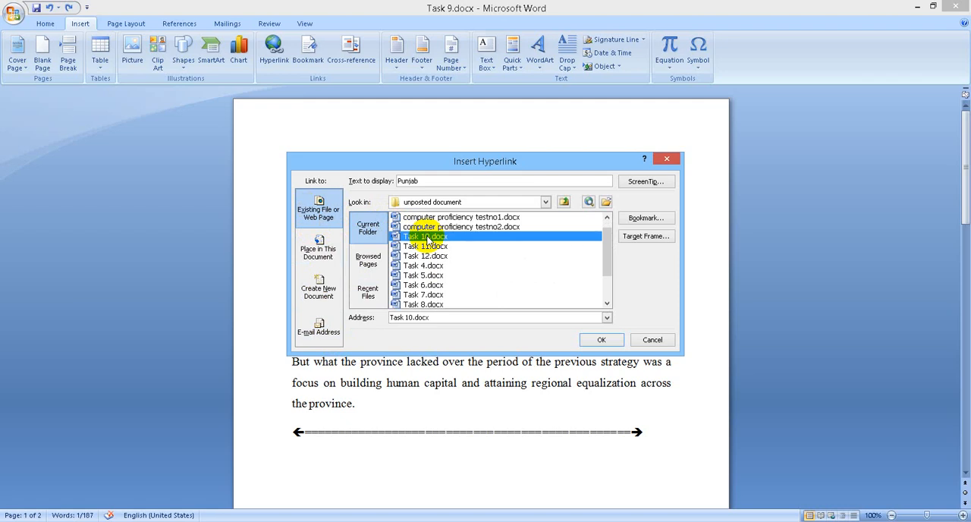
click(428, 219)
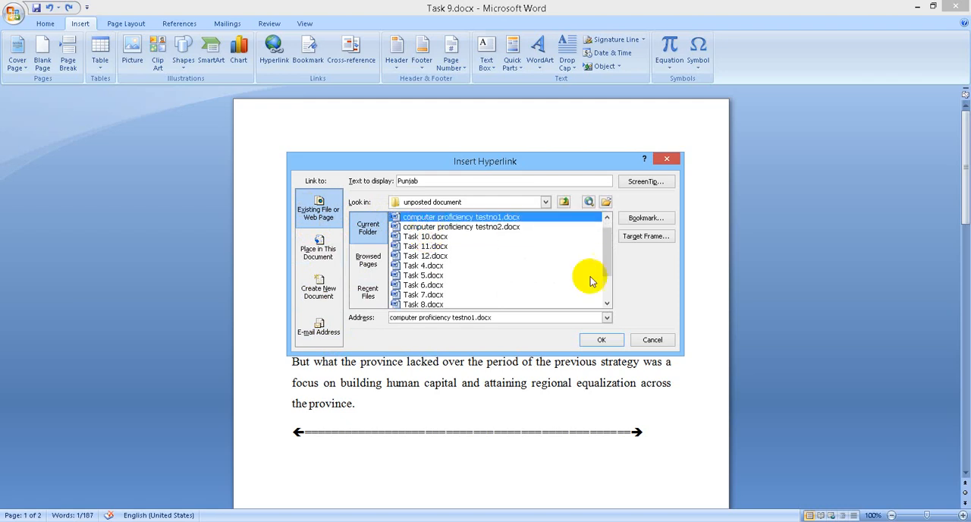
click(602, 341)
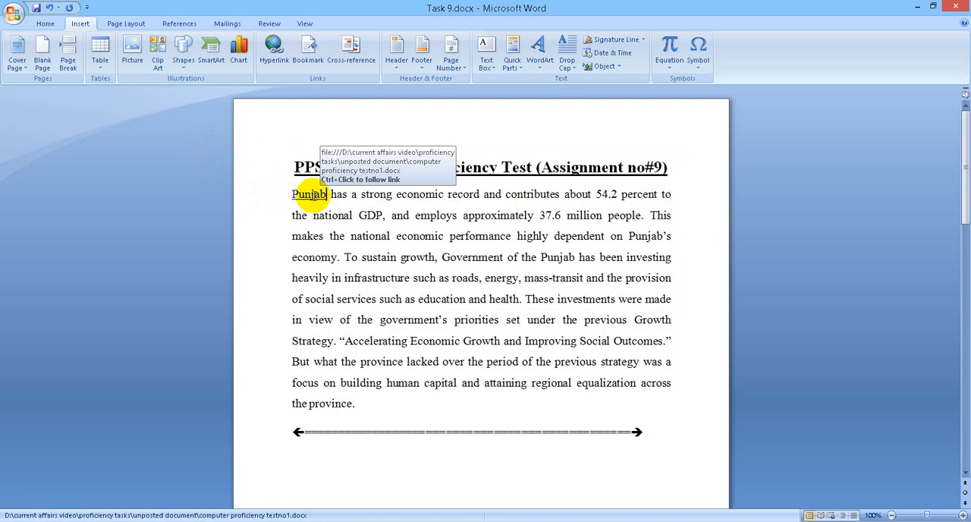
ctrl+click(315, 198)
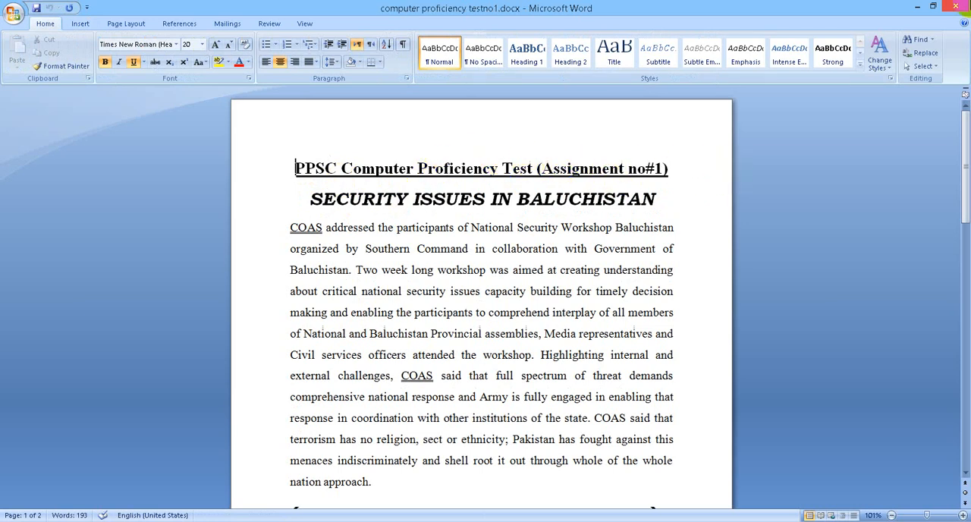
click(957, 6)
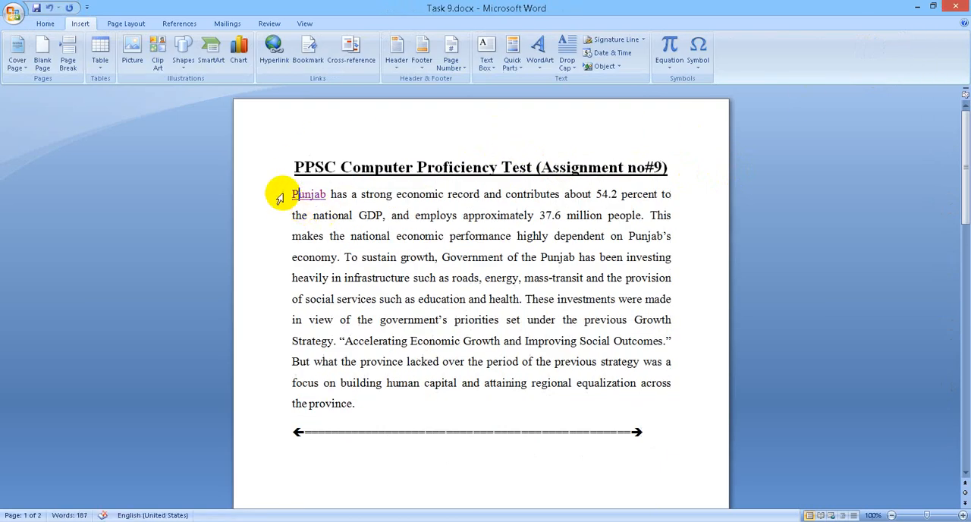
drag(290, 195, 326, 196)
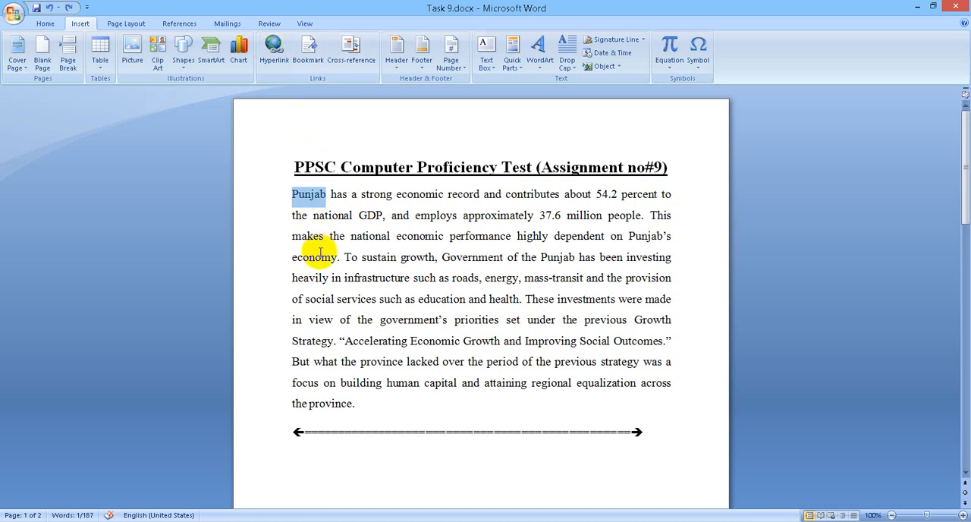
key(ctrl+k)
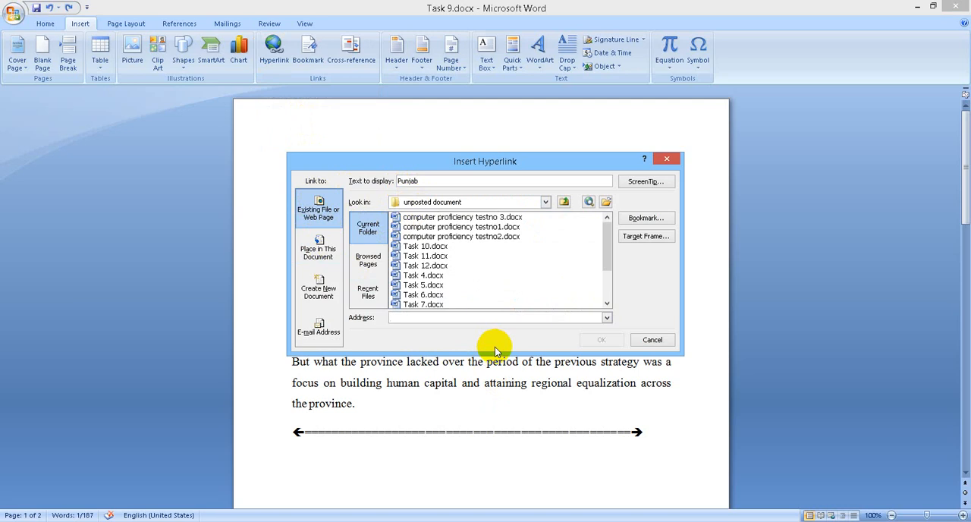
text(http://fpsc.gov.pk/)
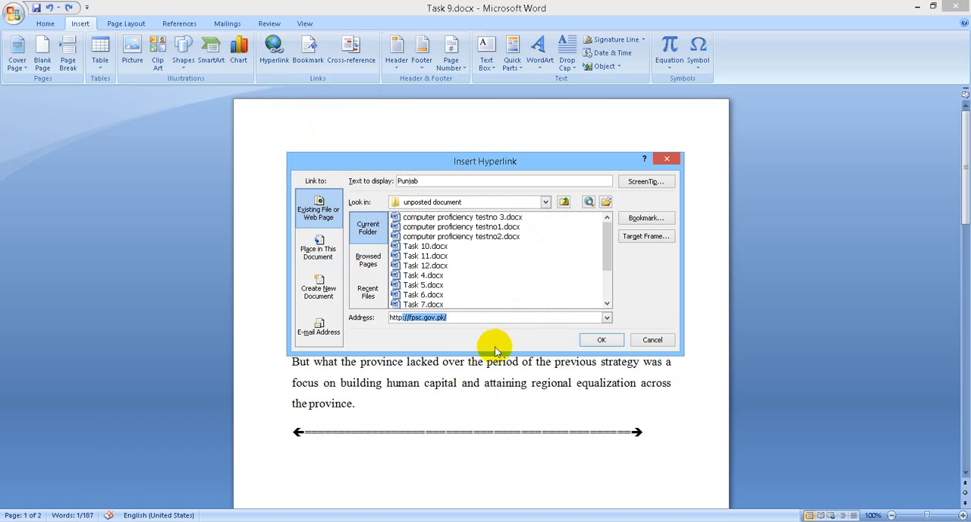
key(End)
key(BackSpace)
key(BackSpace)
key(BackSpace)
key(BackSpace)
key(BackSpace)
key(BackSpace)
key(BackSpace)
text(go/)
text(o)
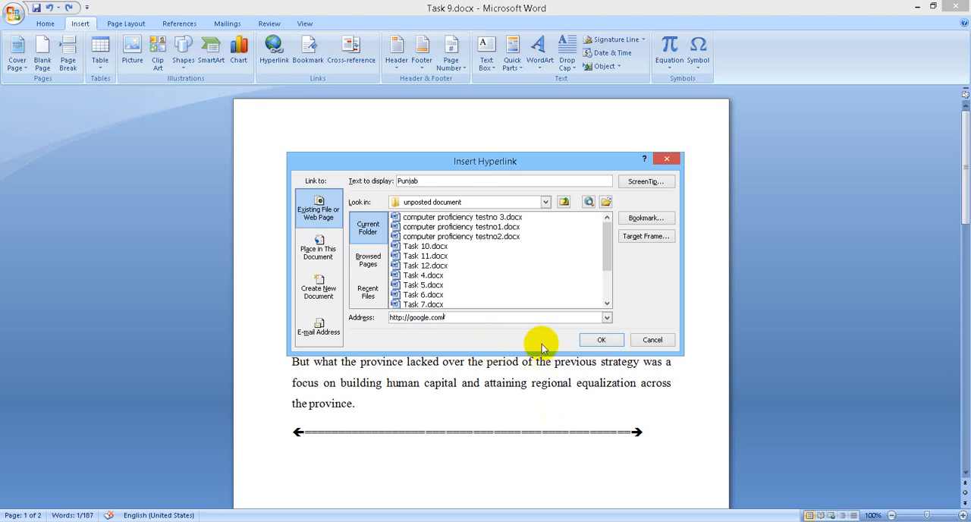
click(583, 340)
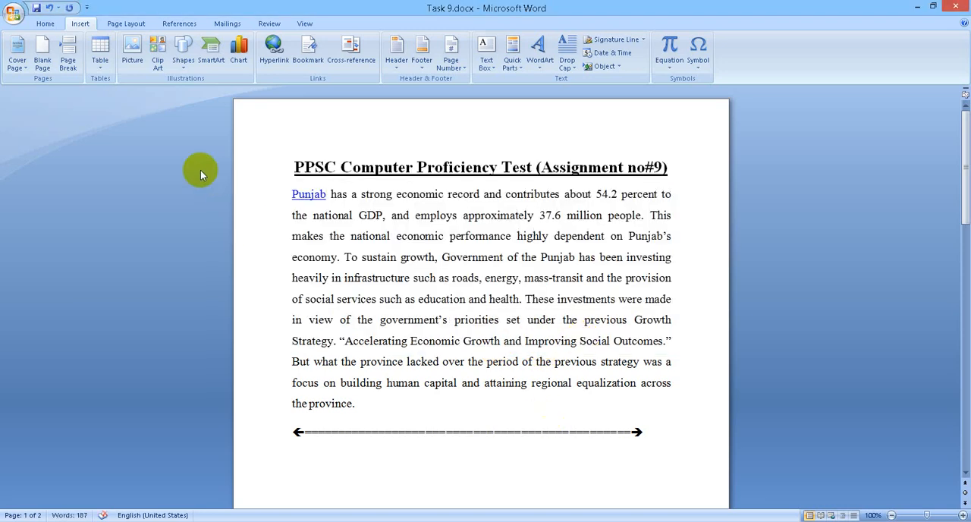
Step: Test the web hyperlink on the word "Punjab" by following it, and return to the document text
ctrl+click(306, 197)
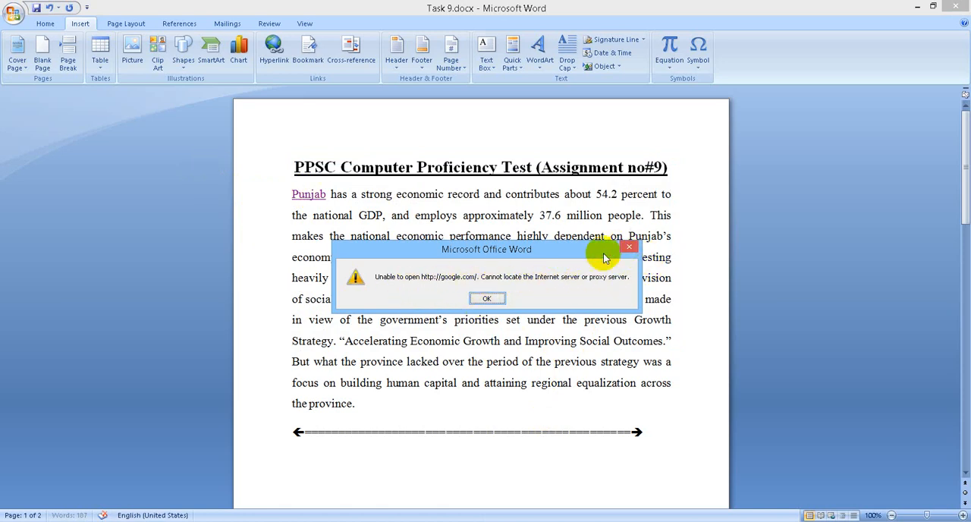
click(487, 298)
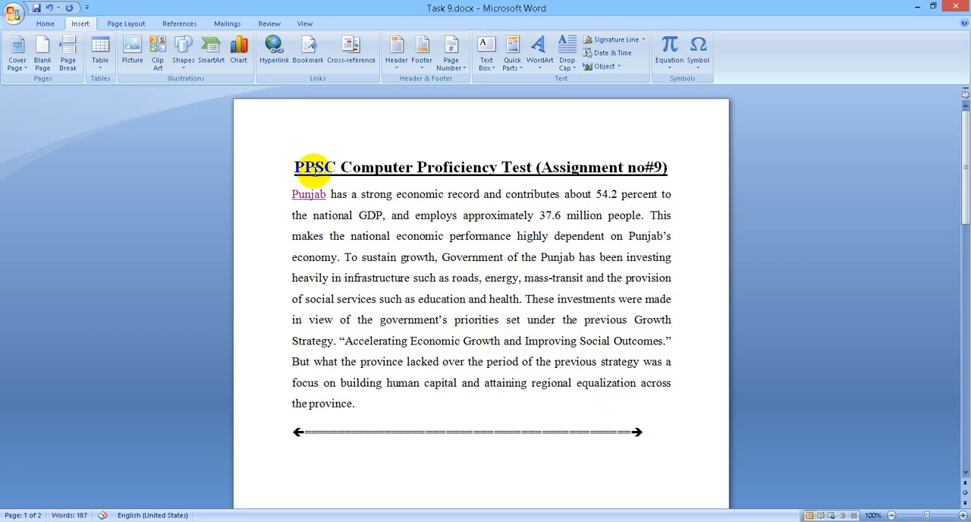
click(261, 185)
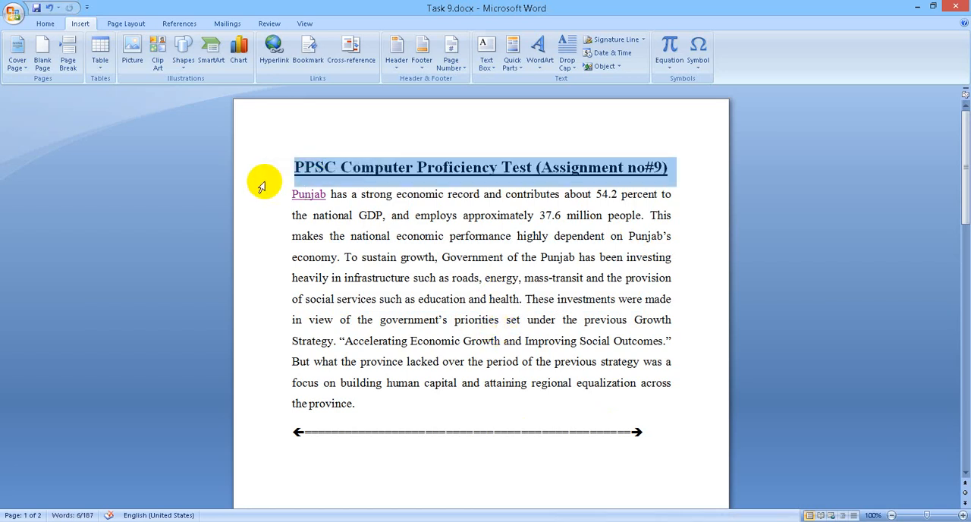
click(304, 194)
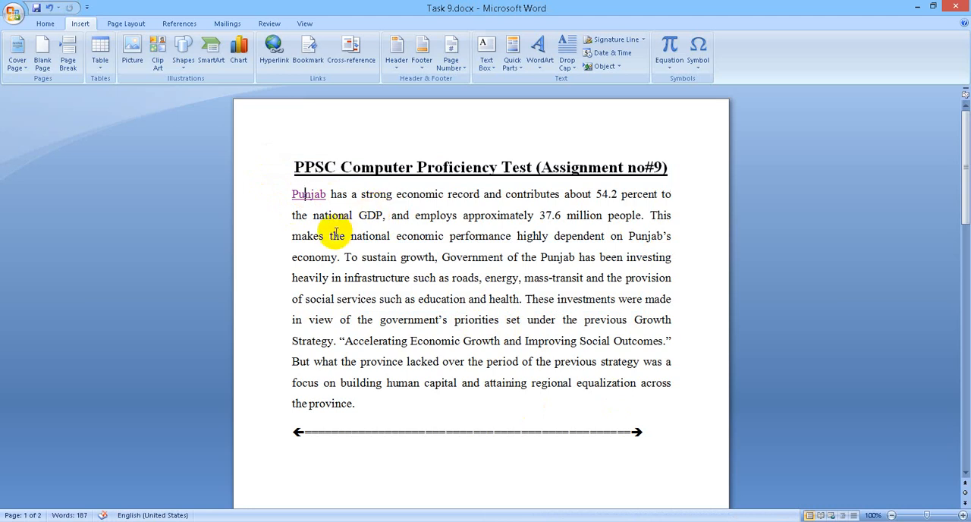
Step: Read the second task about the page header text and place the cursor at the beginning of the assignment title
scroll(337, 231, down, 5)
scroll(332, 241, down, 5)
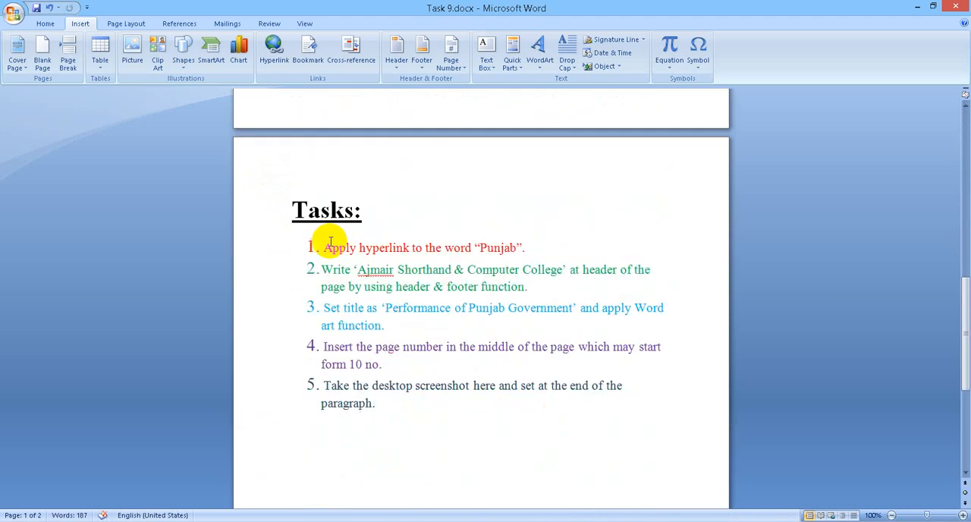
drag(321, 269, 528, 288)
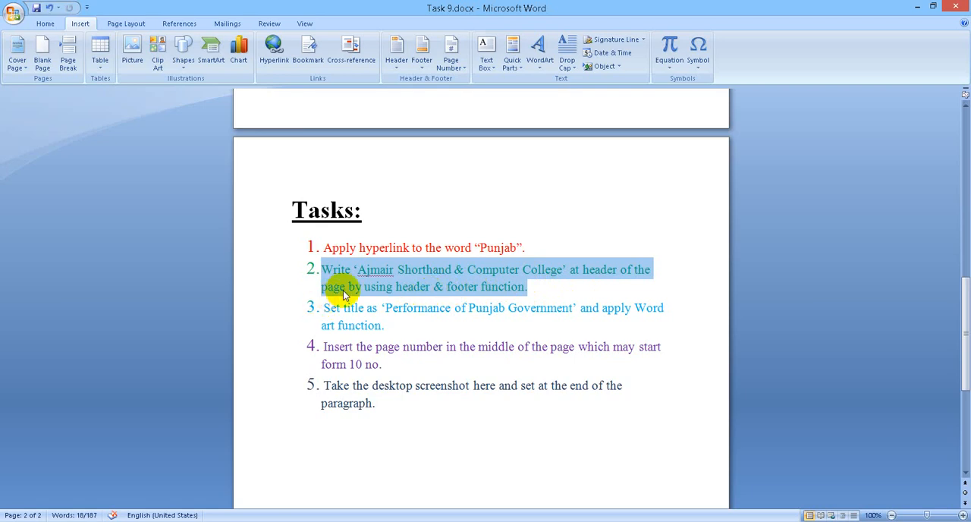
scroll(343, 289, up, 15)
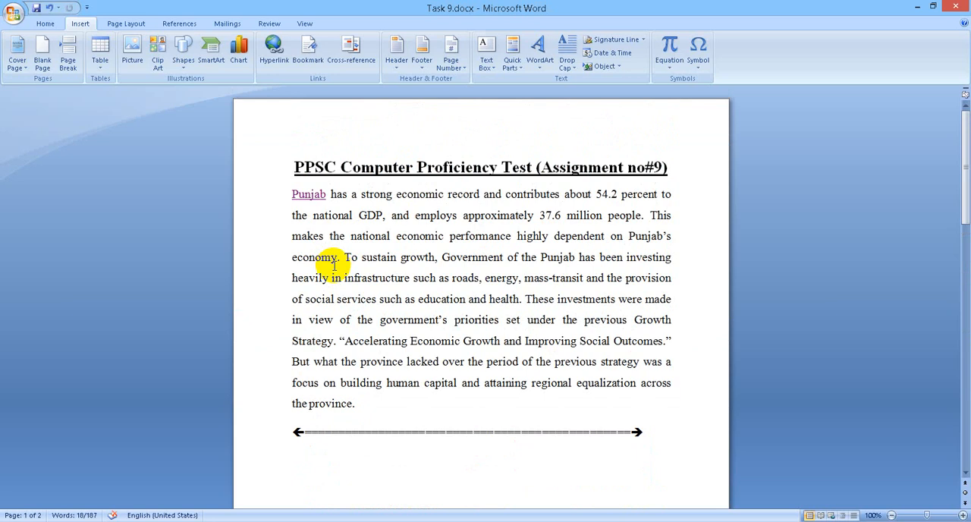
click(292, 158)
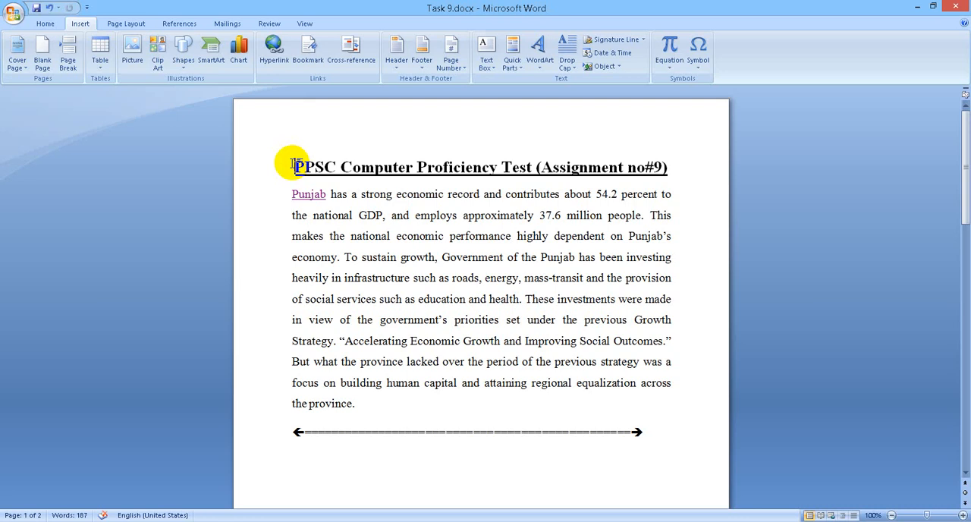
Step: Insert the Blank (Three Columns) built-in header and select its first text placeholder
mouse_move(294, 164)
mouse_down()
mouse_move(581, 403)
mouse_move(620, 390)
mouse_move(618, 400)
mouse_up()
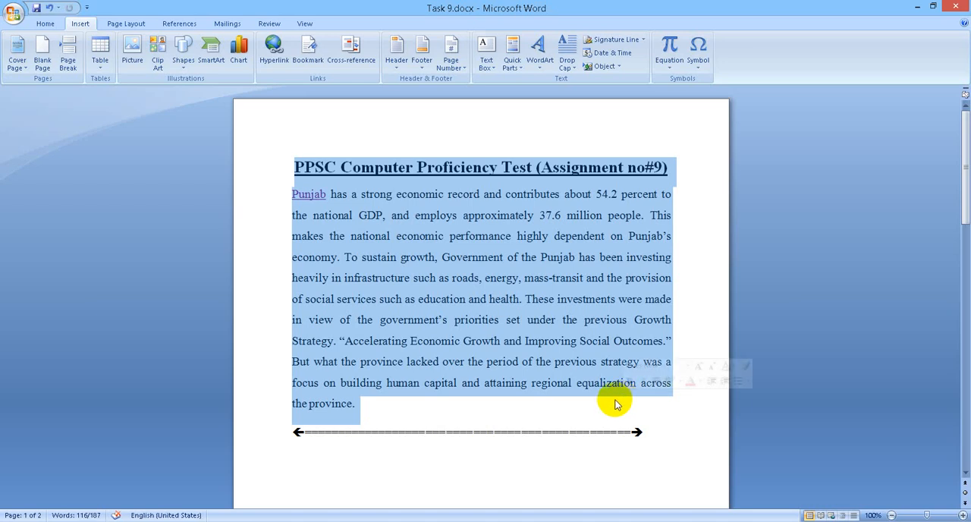
click(501, 342)
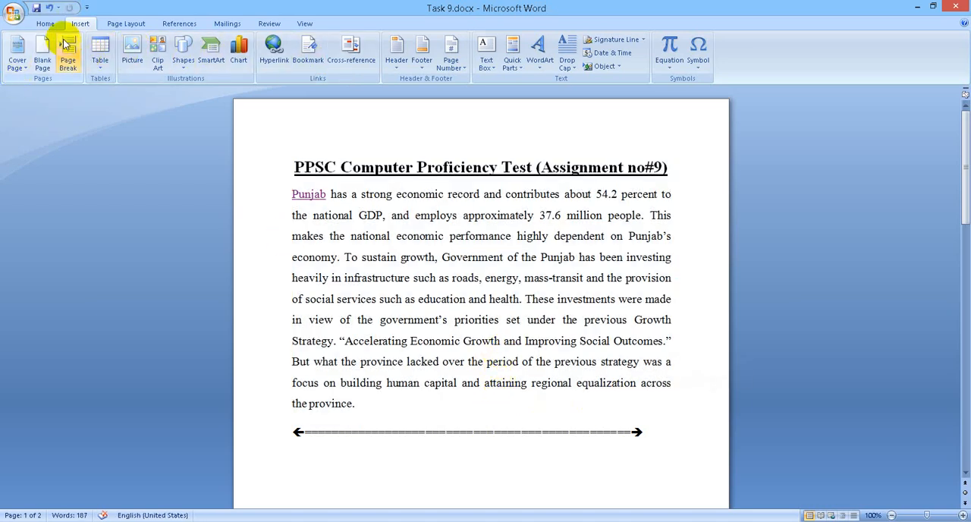
click(401, 67)
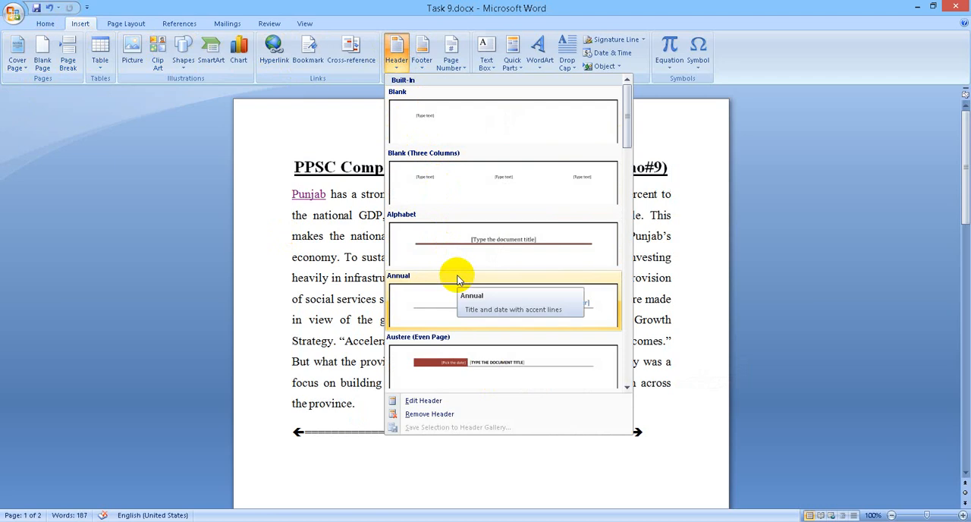
click(448, 169)
click(313, 135)
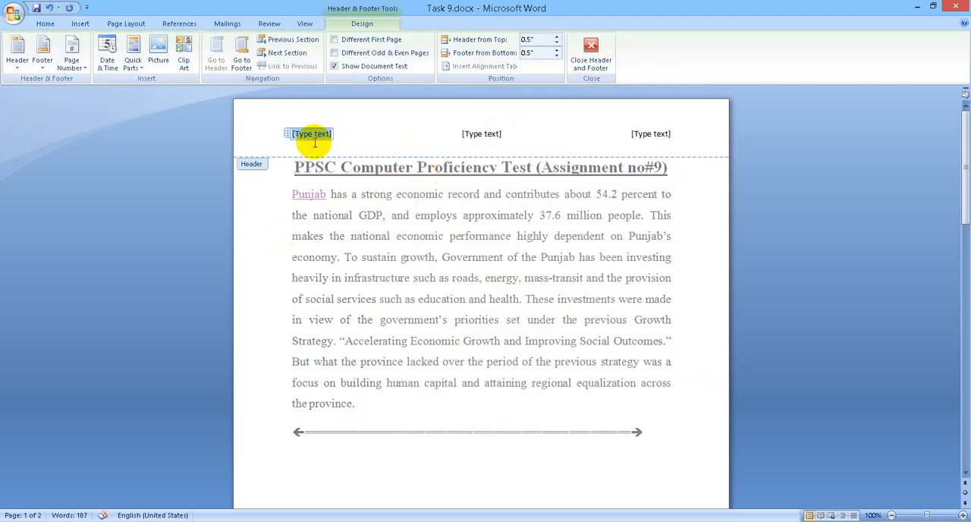
Step: Enter "Ajmair shorthand & Computer College" in the header's first placeholder and return to the document text
text(Ajmair)
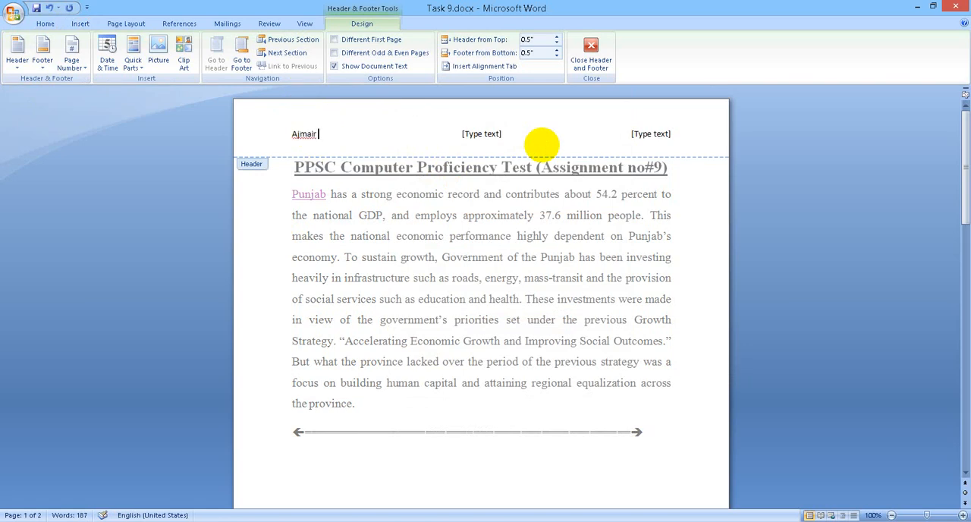
scroll(541, 142, down, 10)
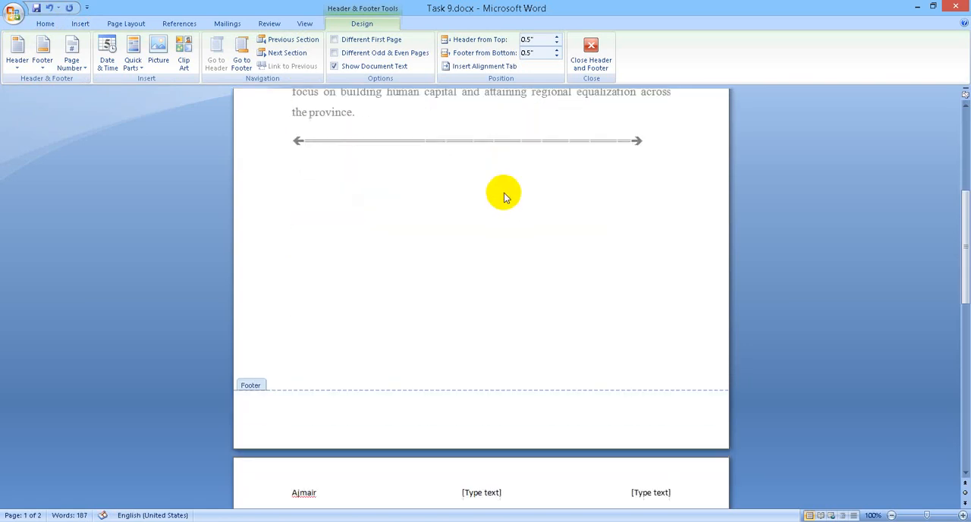
scroll(493, 240, up, 10)
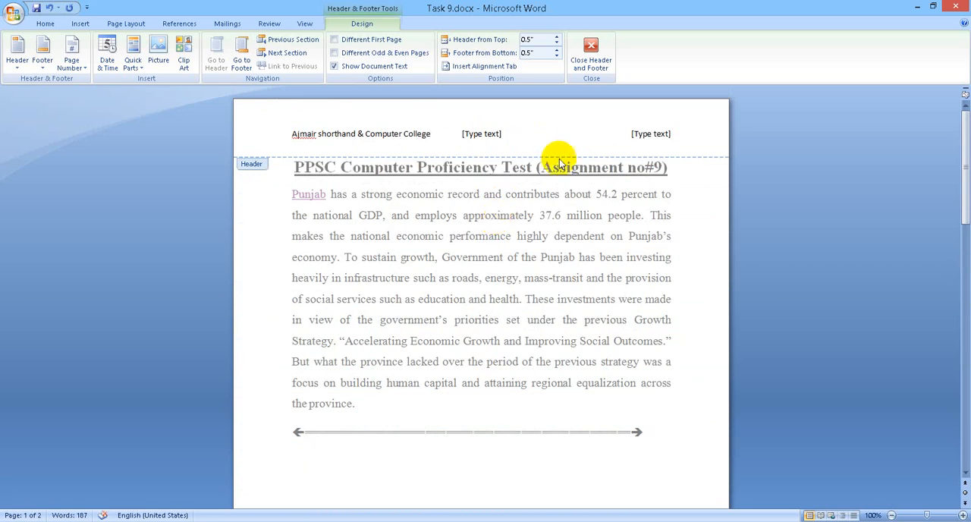
click(676, 184)
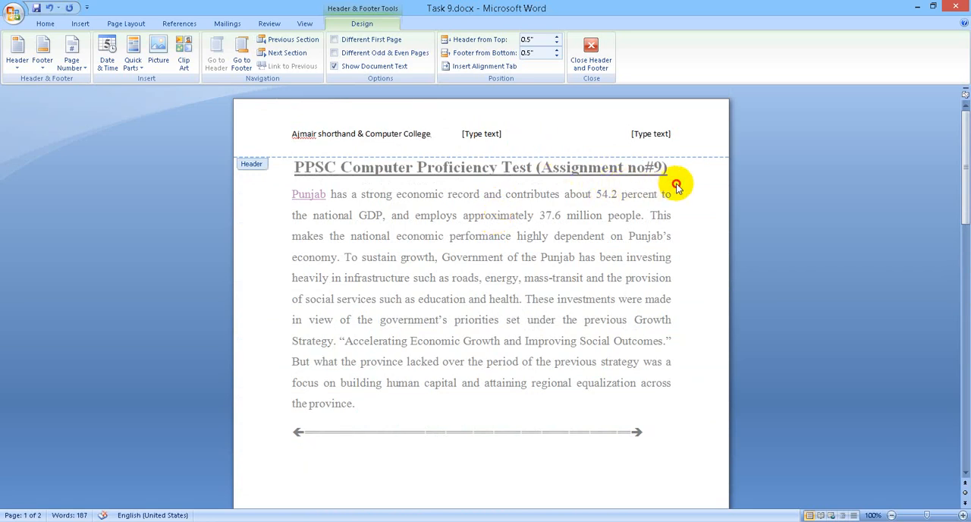
click(588, 62)
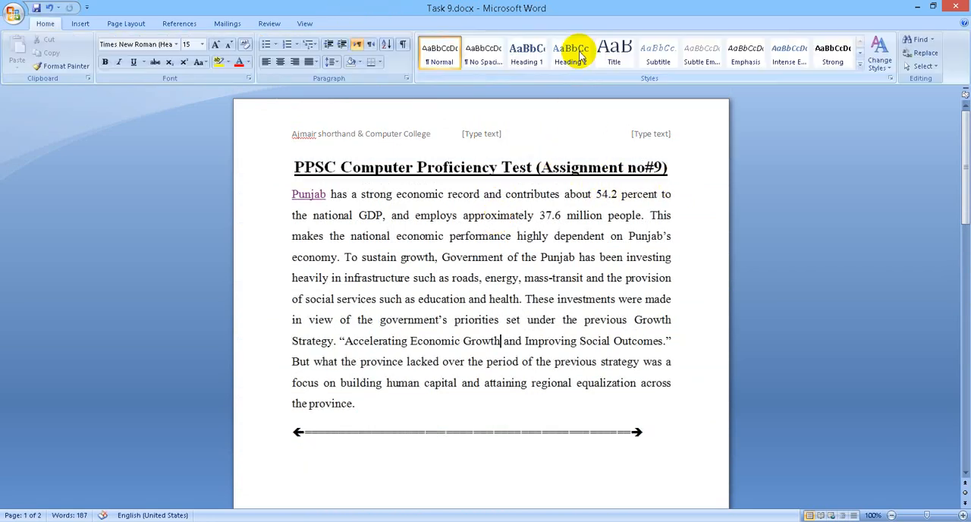
Step: Reopen the header, apply the suggested correction to the flagged word "College", and close the header
double_click(418, 135)
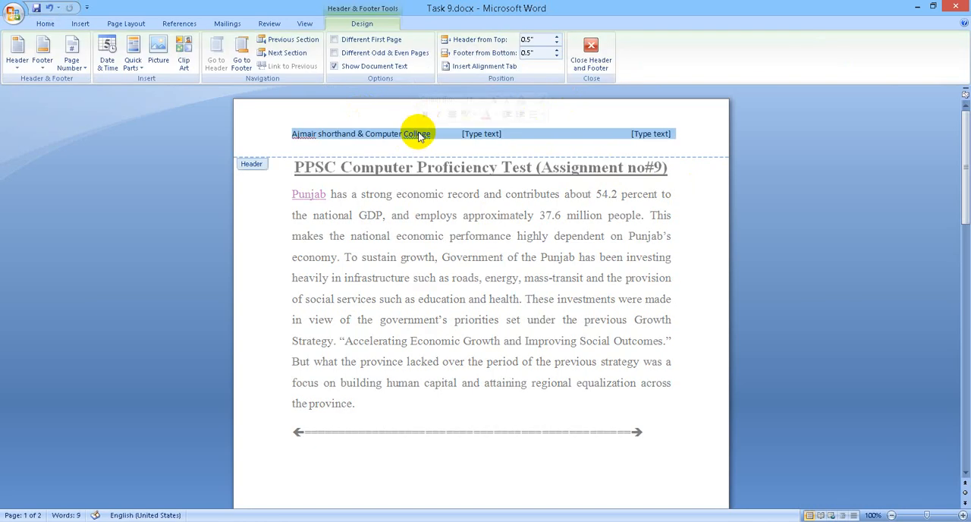
right_click(420, 136)
click(446, 152)
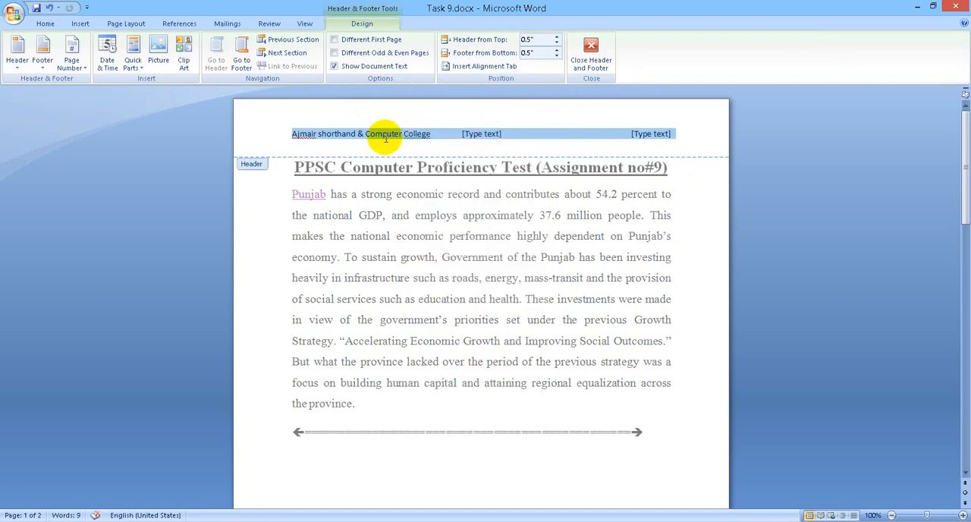
click(425, 139)
right_click(420, 136)
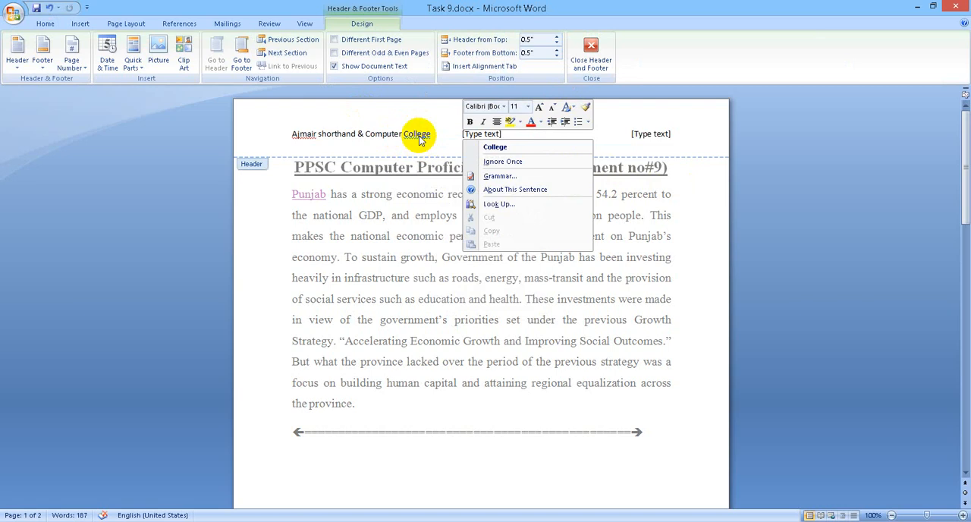
click(501, 145)
click(592, 52)
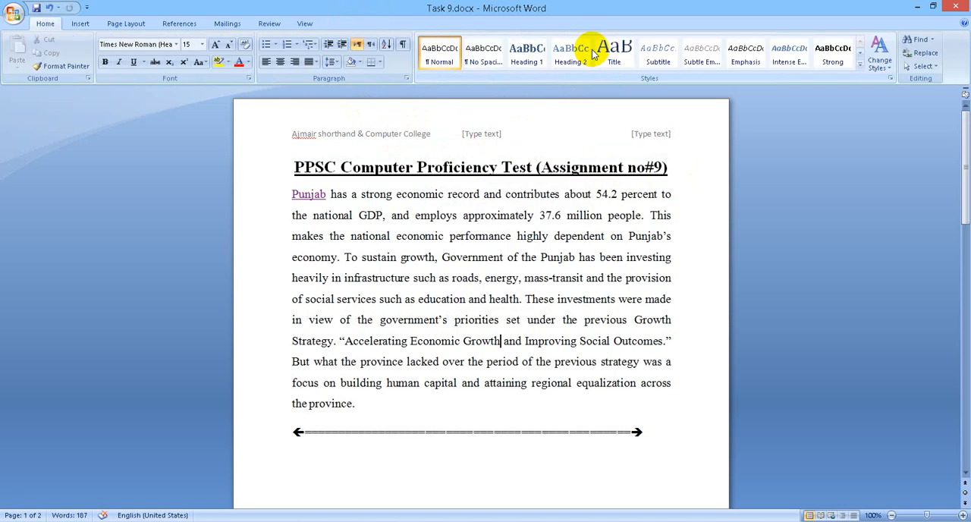
Step: Check the header on both pages and read through the task list on the second page
scroll(535, 215, down, 15)
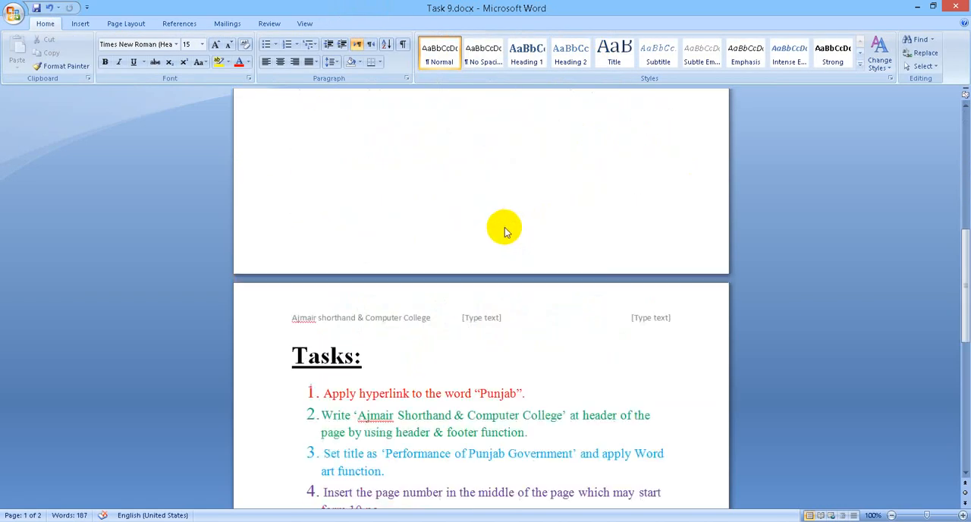
scroll(485, 243, down, 4)
scroll(485, 242, up, 12)
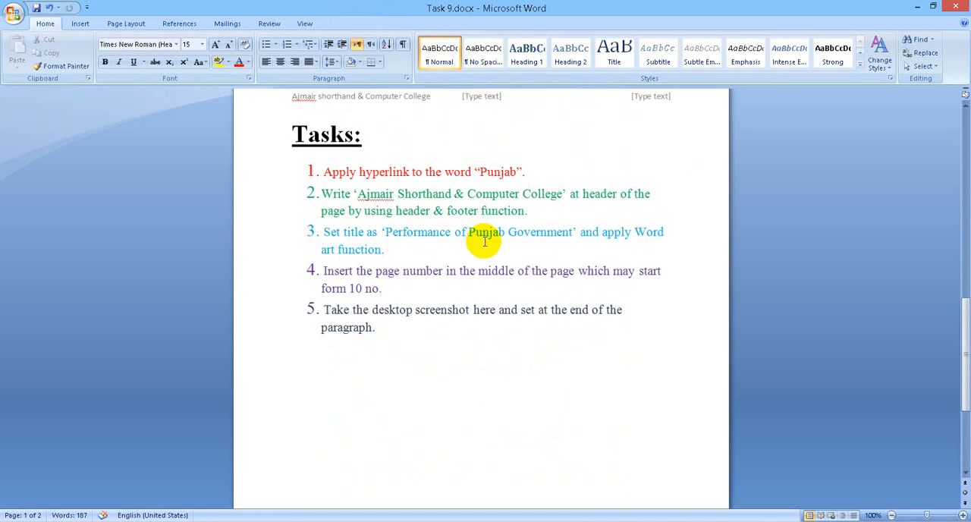
scroll(485, 238, down, 3)
scroll(484, 239, up, 18)
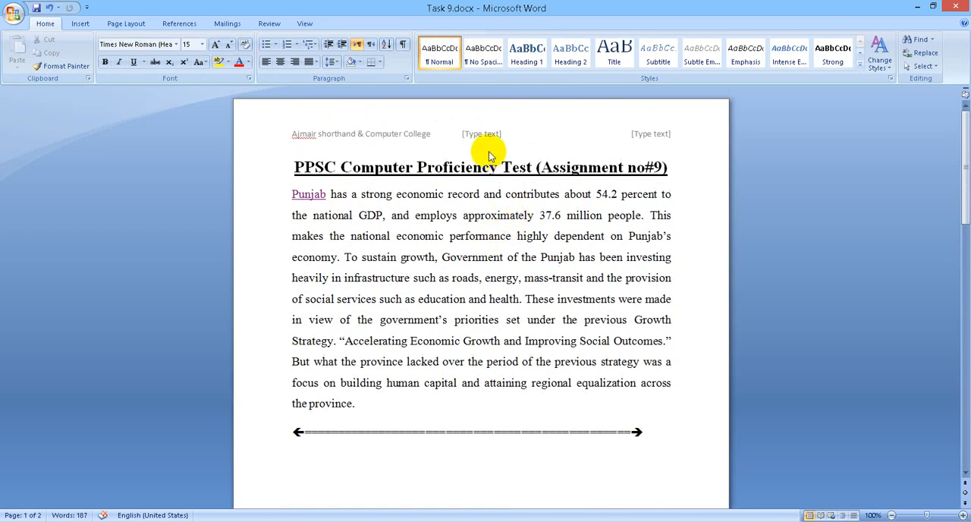
scroll(433, 364, down, 15)
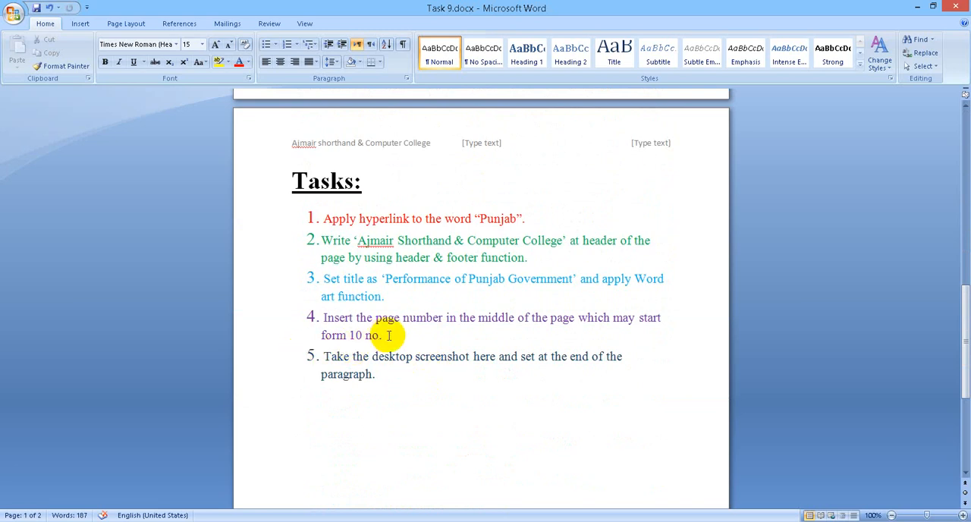
scroll(389, 333, up, 5)
scroll(388, 338, up, 10)
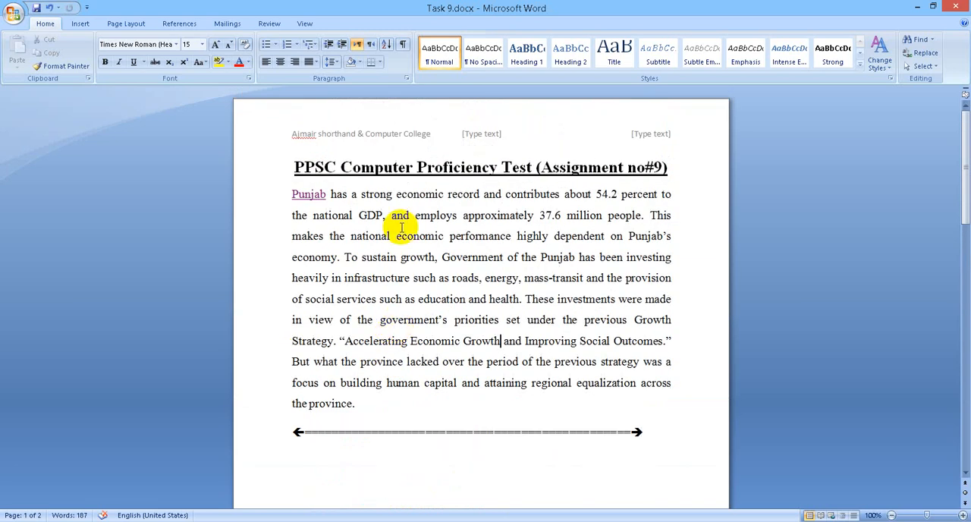
Step: Insert the Puzzle (Even Page) built-in footer into the document
click(405, 299)
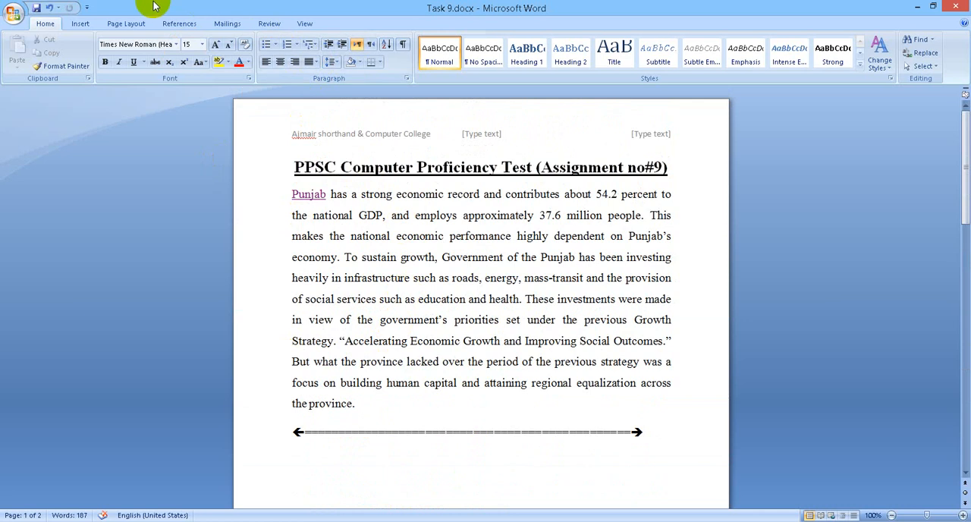
click(135, 21)
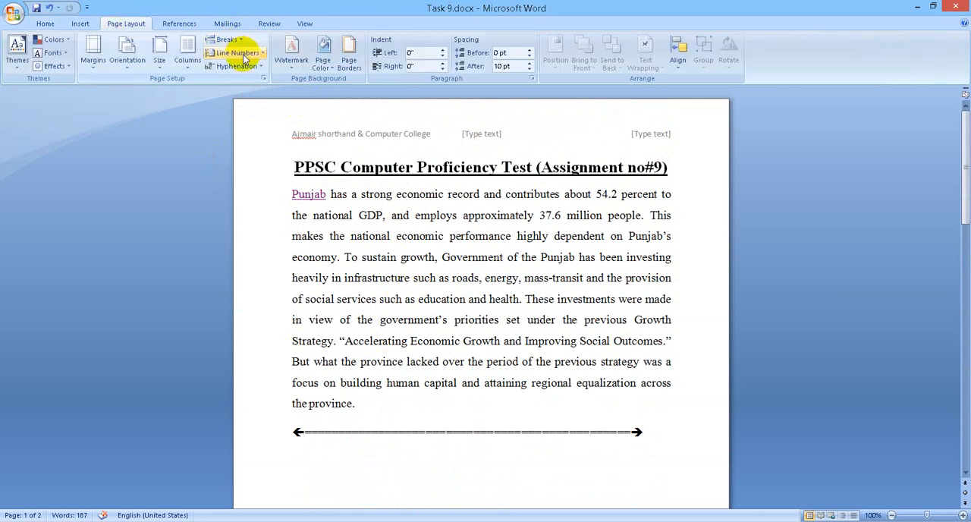
click(81, 23)
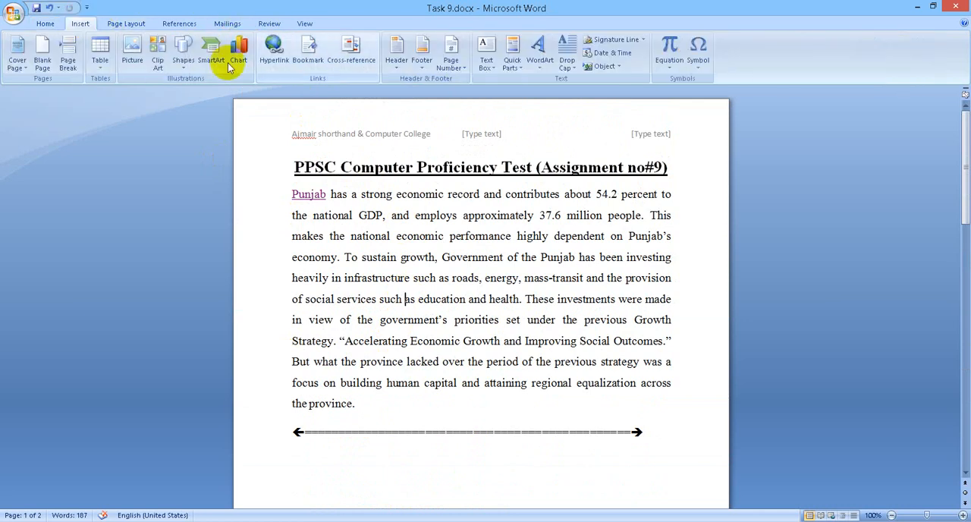
click(421, 63)
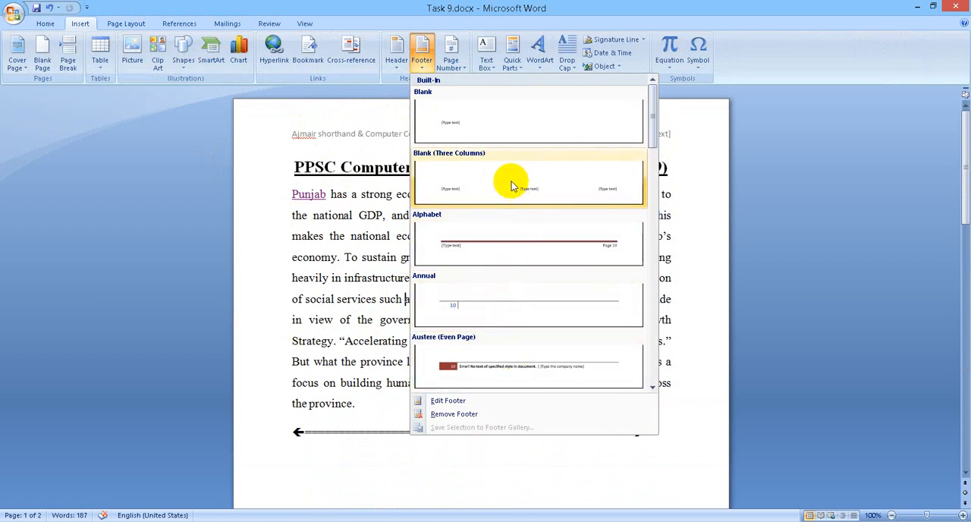
scroll(501, 269, down, 5)
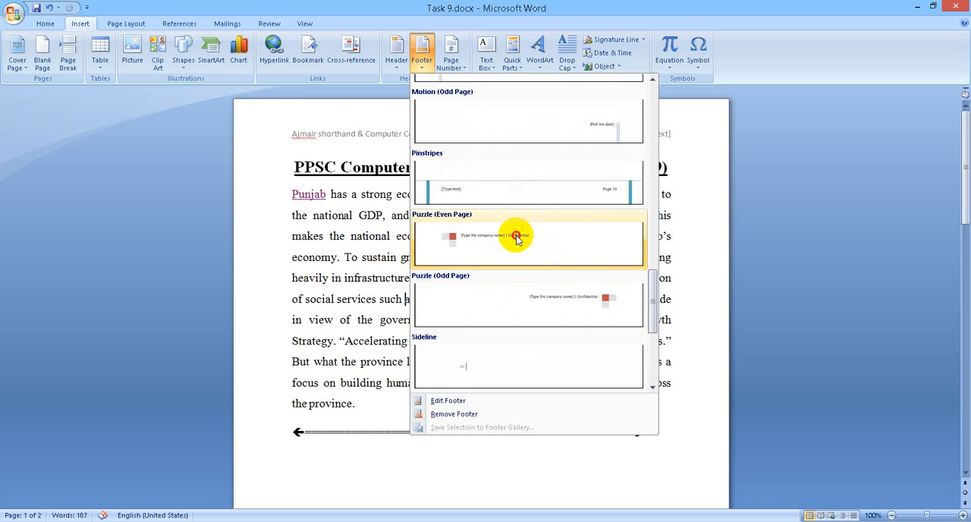
click(515, 237)
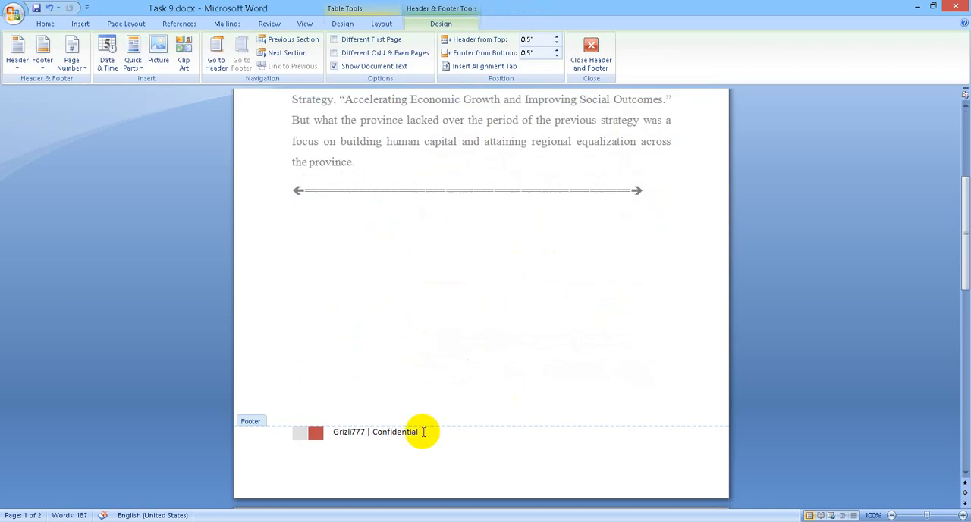
Step: Replace the word "Confidential" in the footer with "Ajmair Shorthand College" and return to the document text
double_click(398, 432)
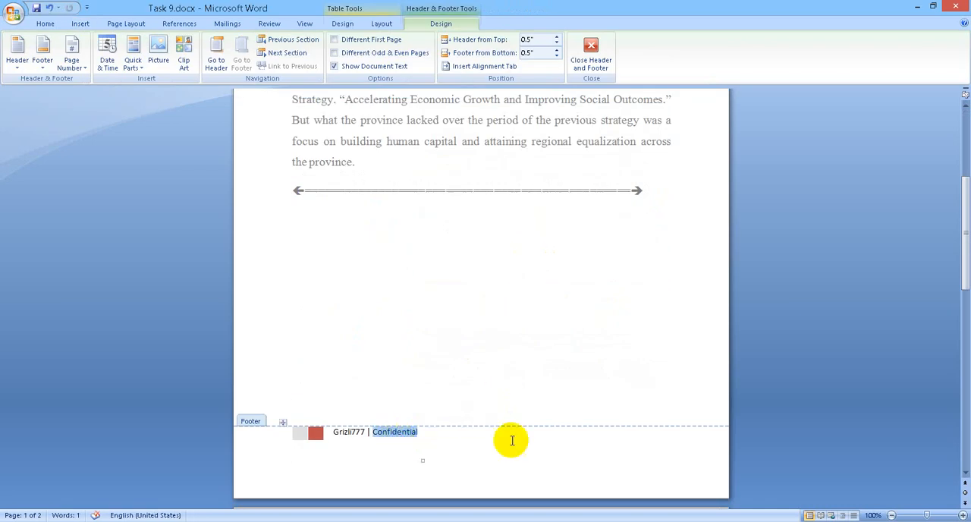
key(Delete)
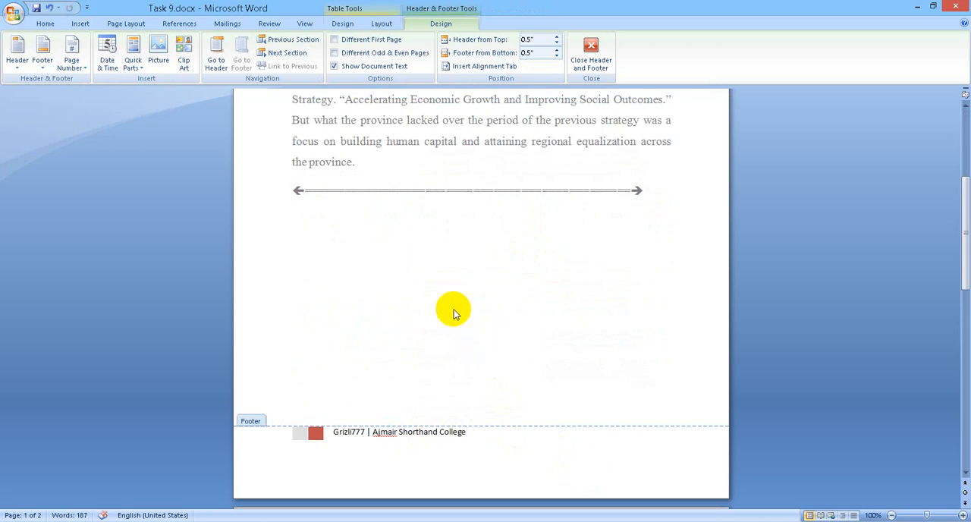
click(591, 76)
Step: Check the header and footer across the pages, and read the second and third tasks in the list
scroll(514, 308, down, 15)
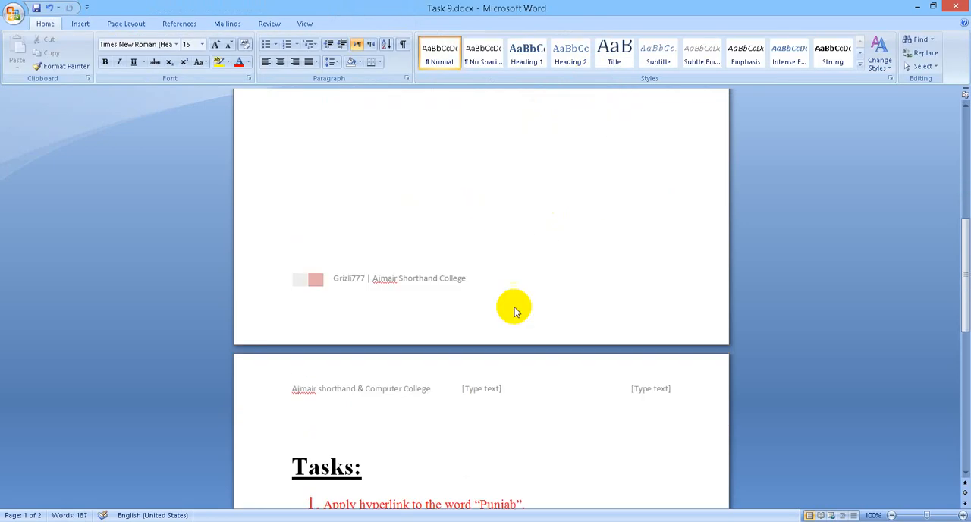
scroll(484, 365, up, 15)
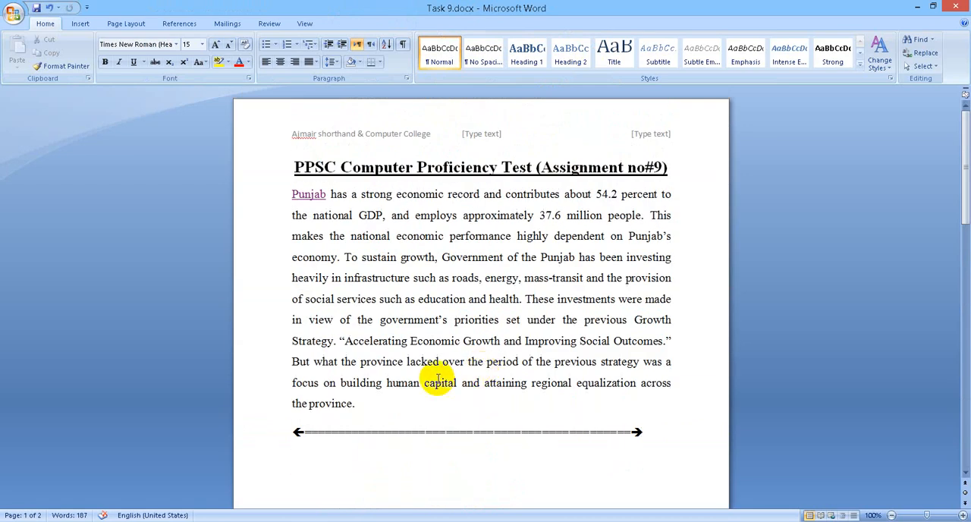
scroll(421, 286, down, 5)
scroll(421, 286, down, 10)
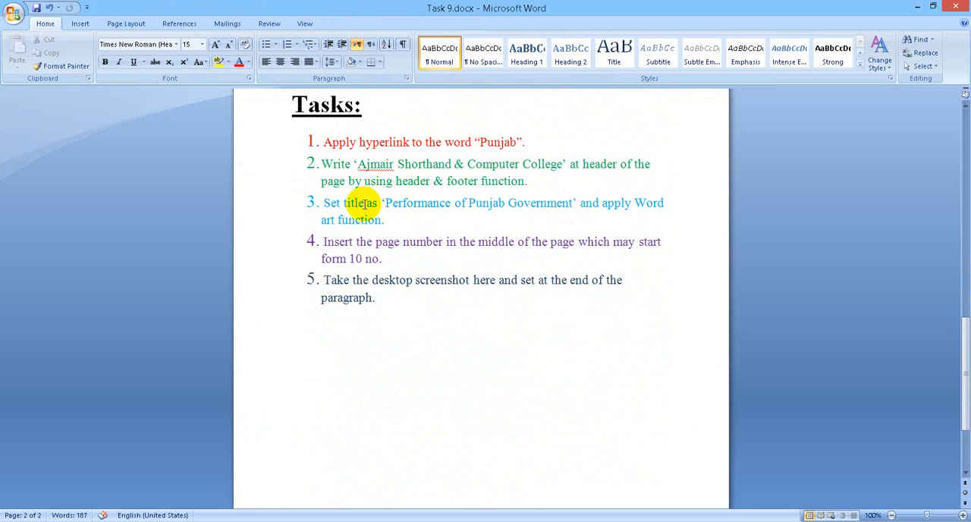
drag(320, 164, 528, 188)
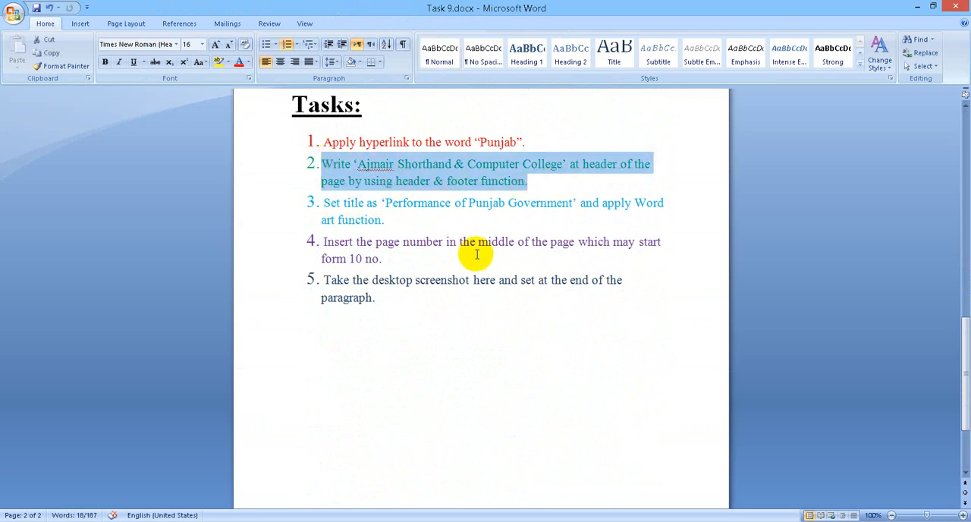
click(457, 219)
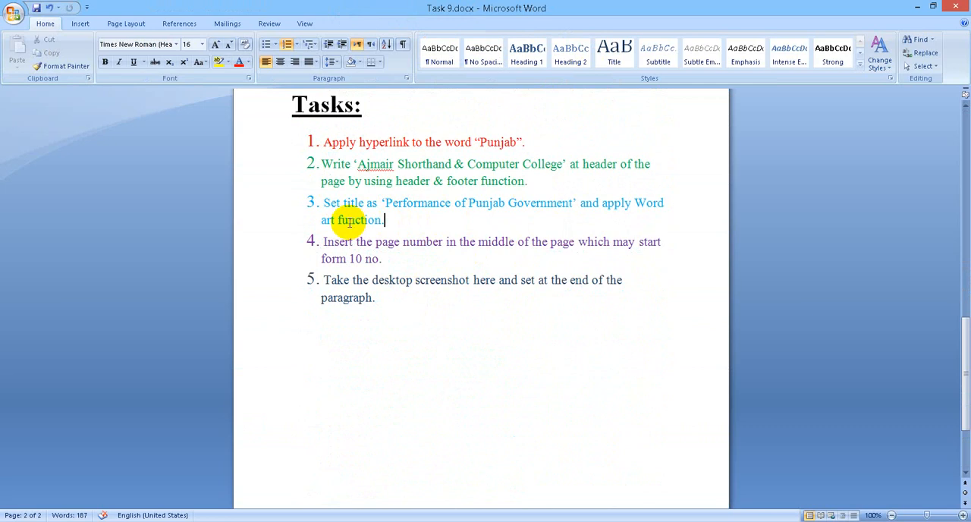
drag(378, 220, 326, 201)
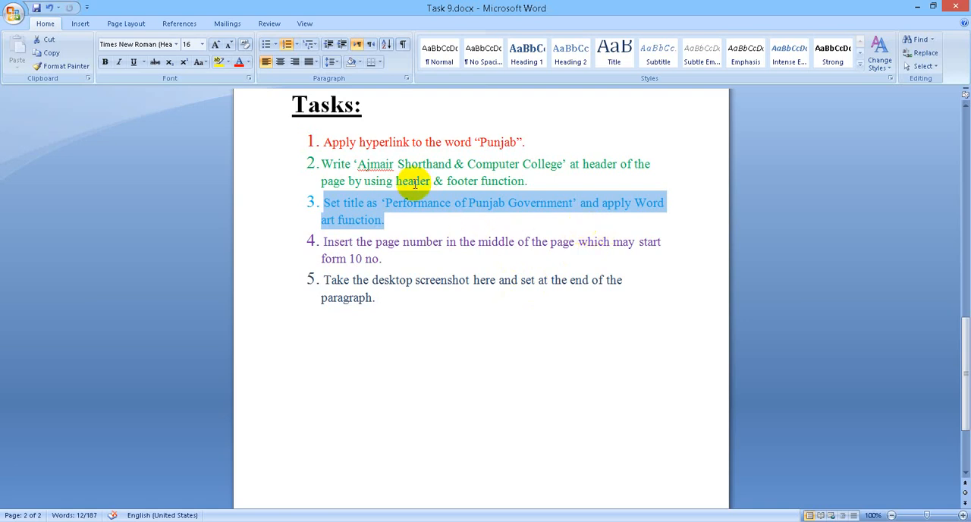
click(524, 219)
Step: Add a new line above the paragraph that starts with "Punjab" and enter the title "Performance of Punjab Government" there
scroll(523, 218, up, 1)
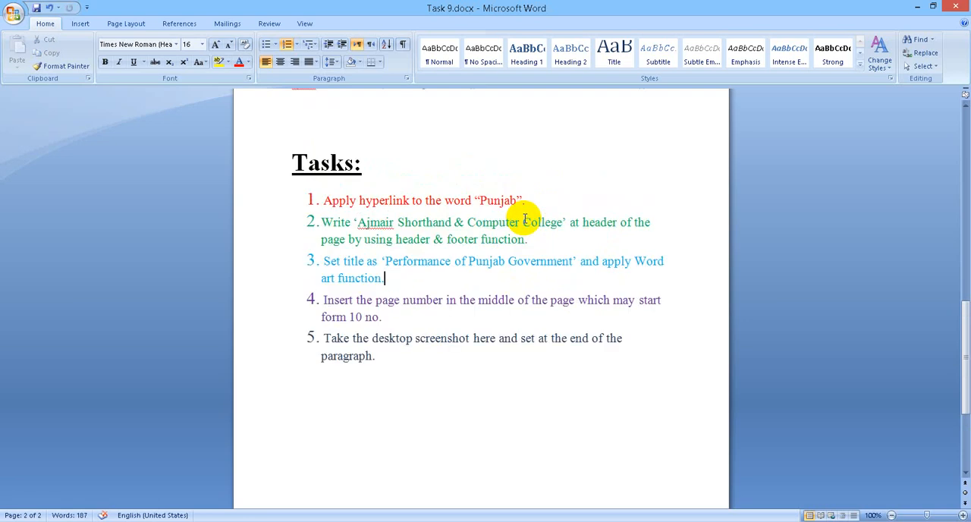
scroll(525, 218, up, 10)
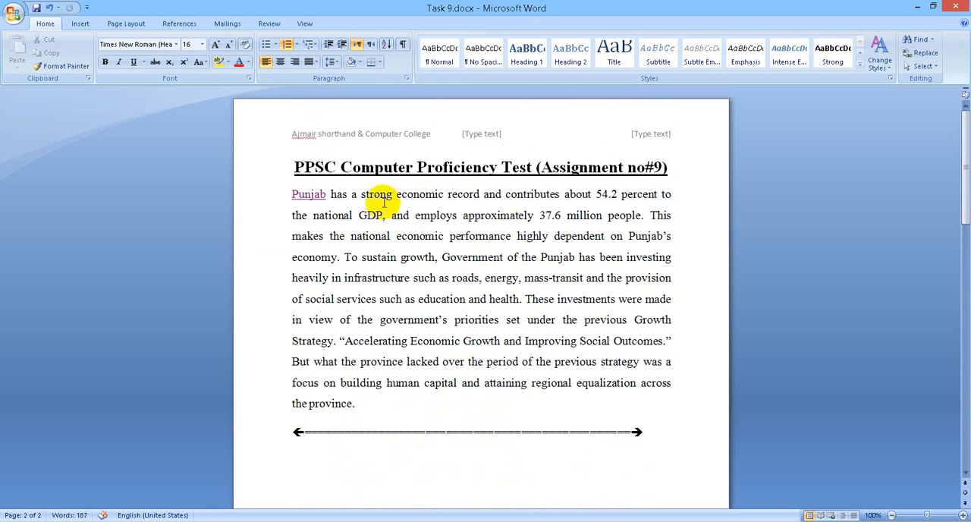
click(286, 194)
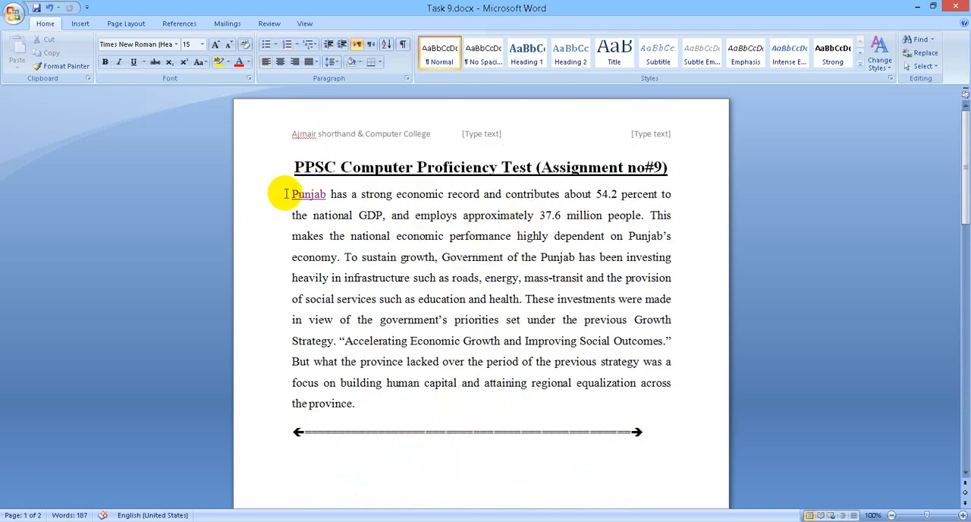
key(Return)
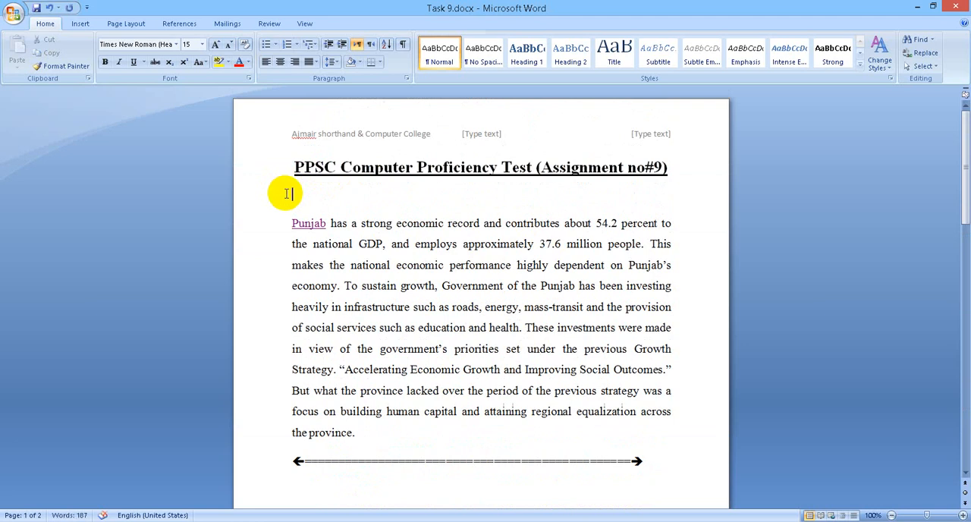
text(Performanc)
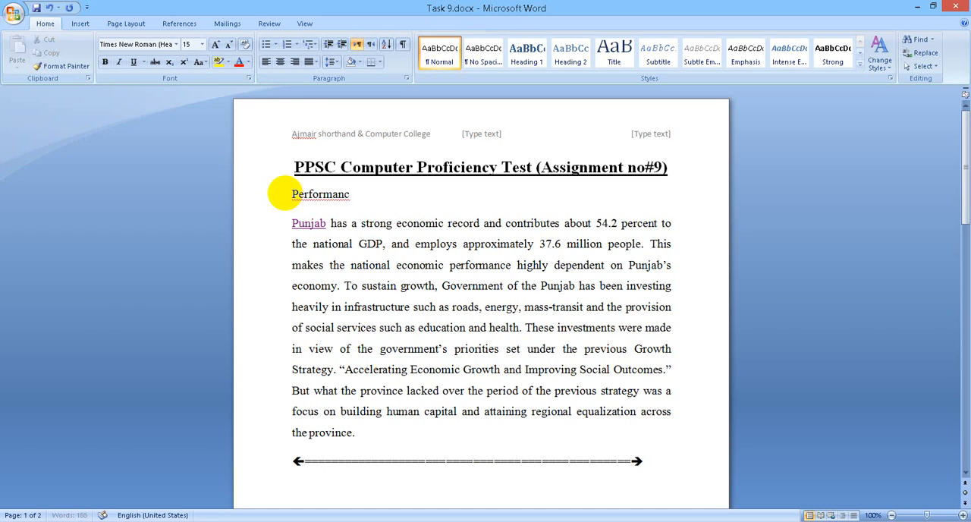
text(e ofP)
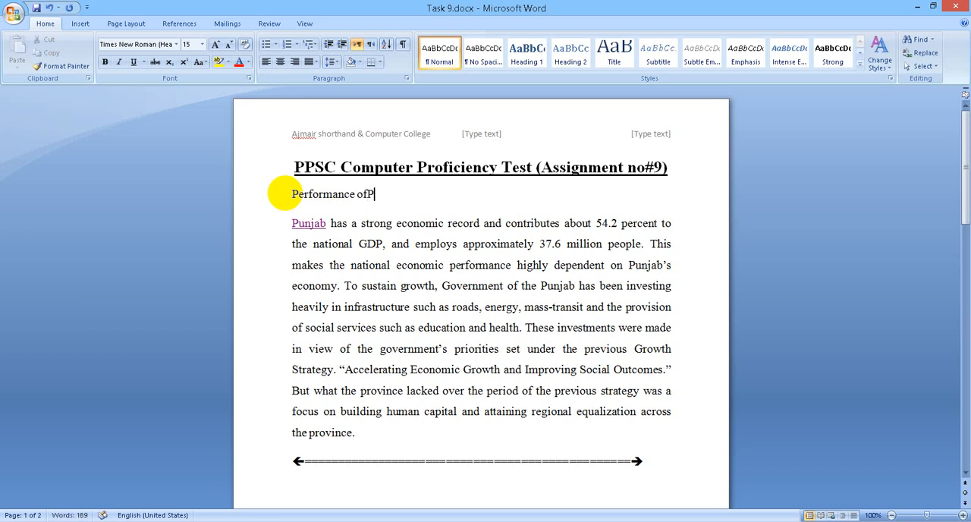
key(BackSpace)
text(Punjab)
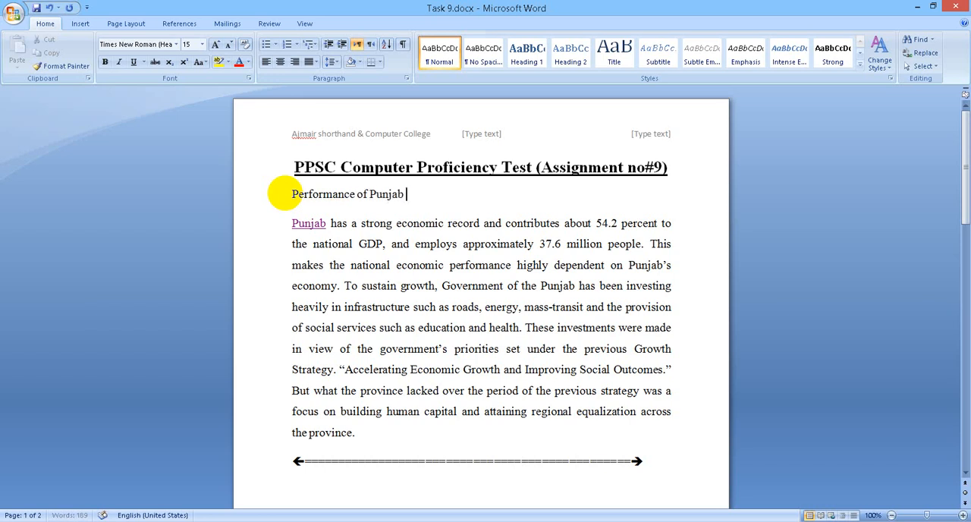
key(Return)
key(BackSpace)
text(Government)
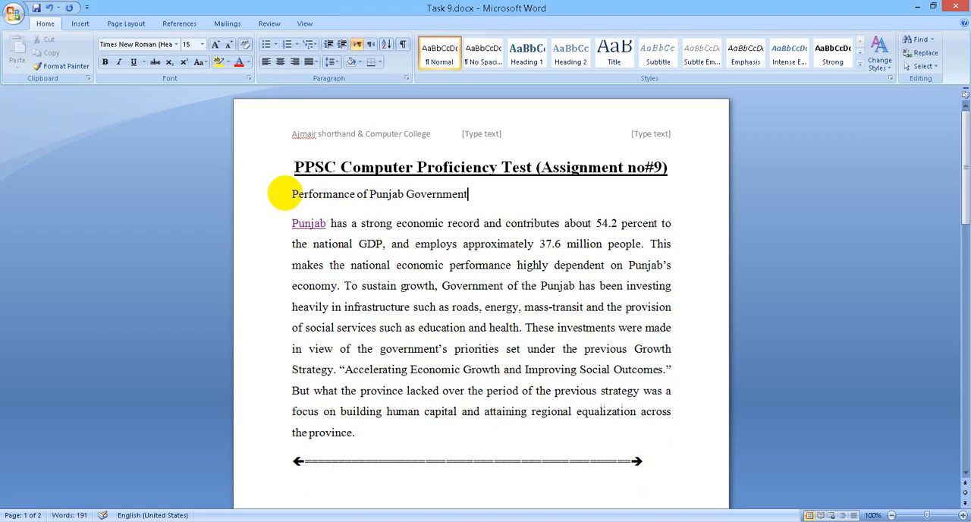
Step: Centre the title "Performance of Punjab Government" and enlarge its font size to 22
drag(490, 200, 281, 191)
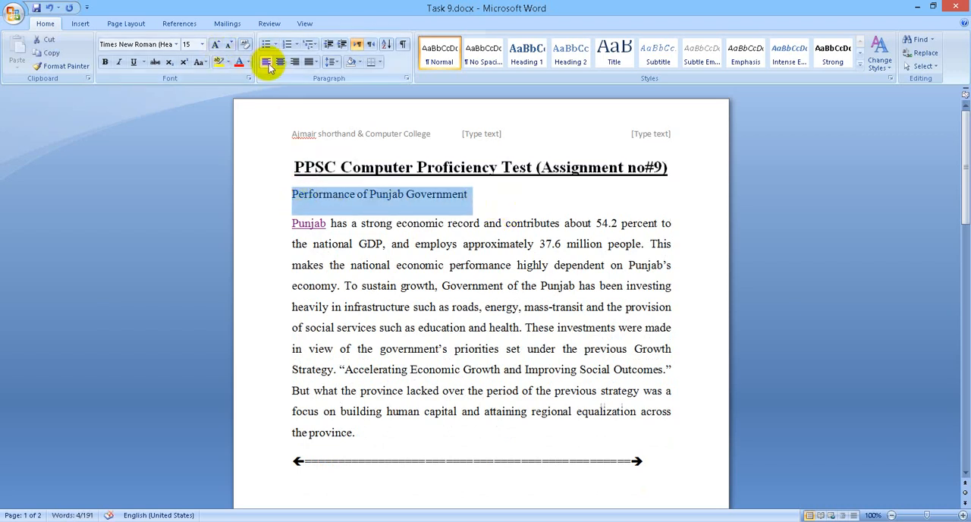
key(ctrl+e)
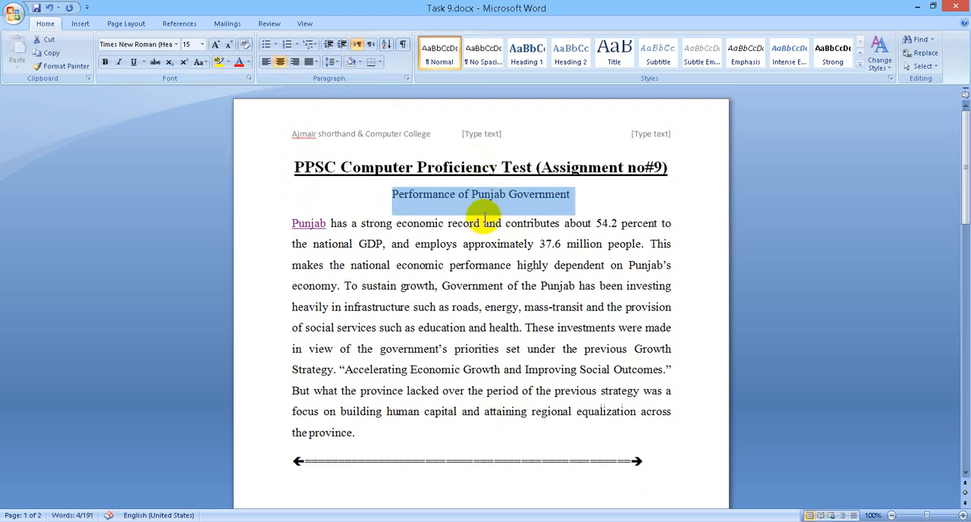
click(216, 47)
click(216, 47)
click(216, 47)
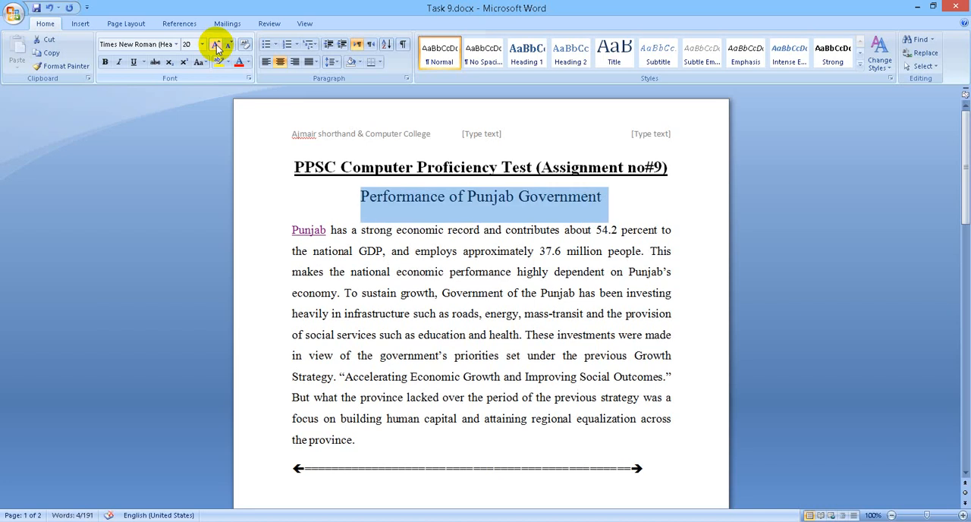
click(216, 47)
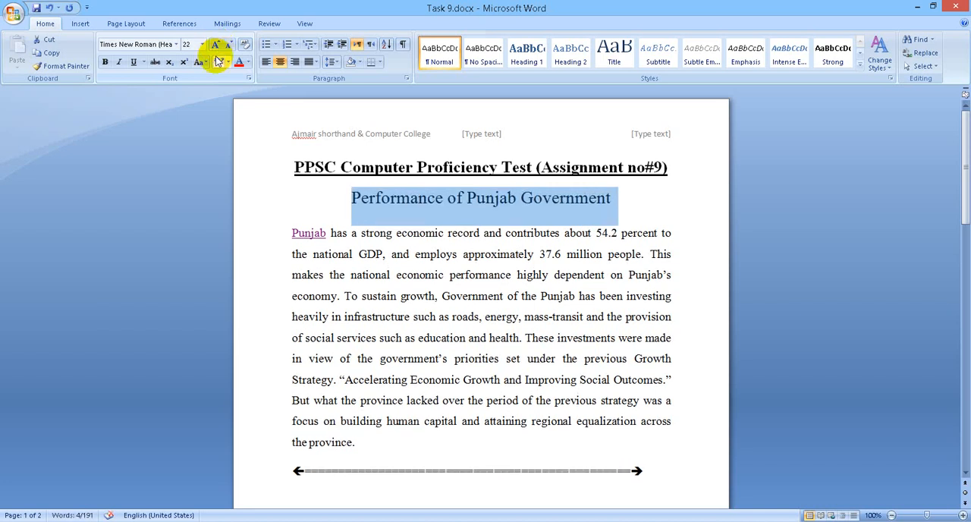
Step: Convert the selected title to WordArt in the black arched style, accepting Arial Black at size 36
click(82, 24)
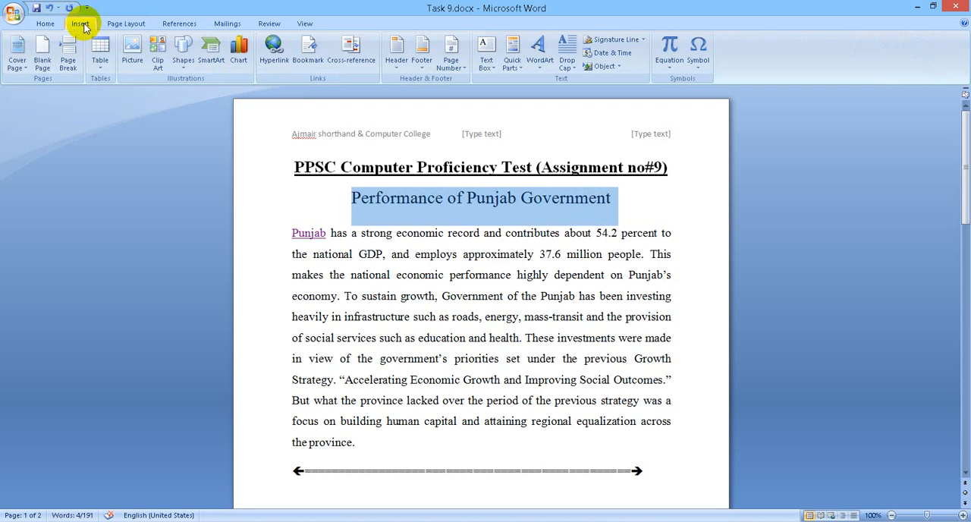
click(538, 70)
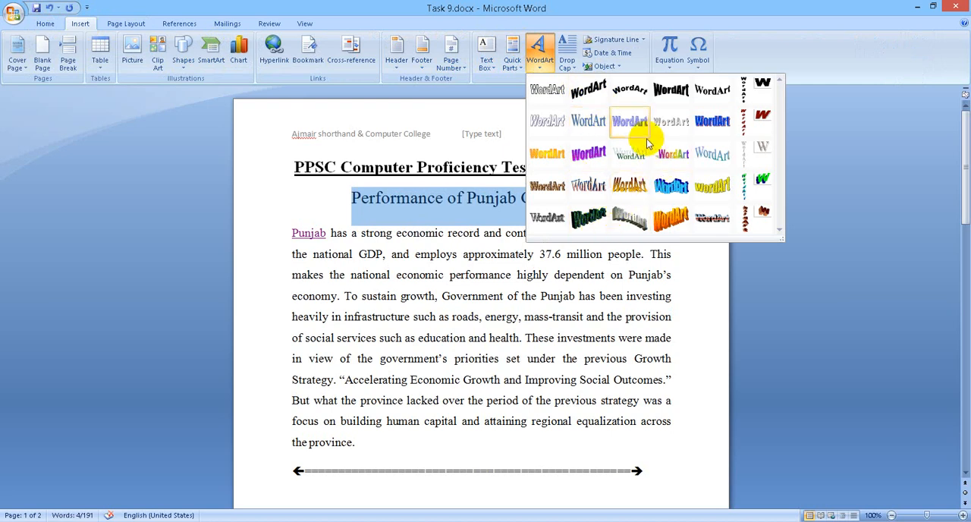
click(625, 97)
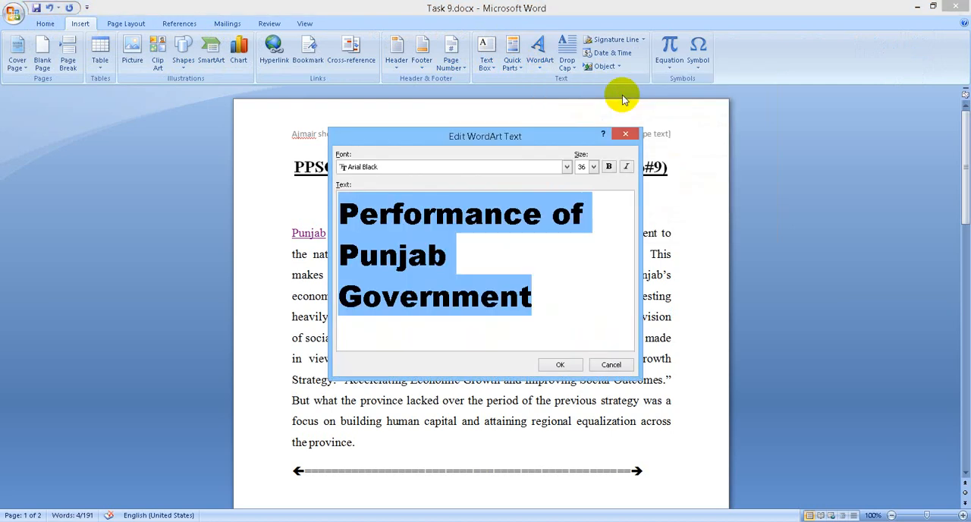
click(562, 365)
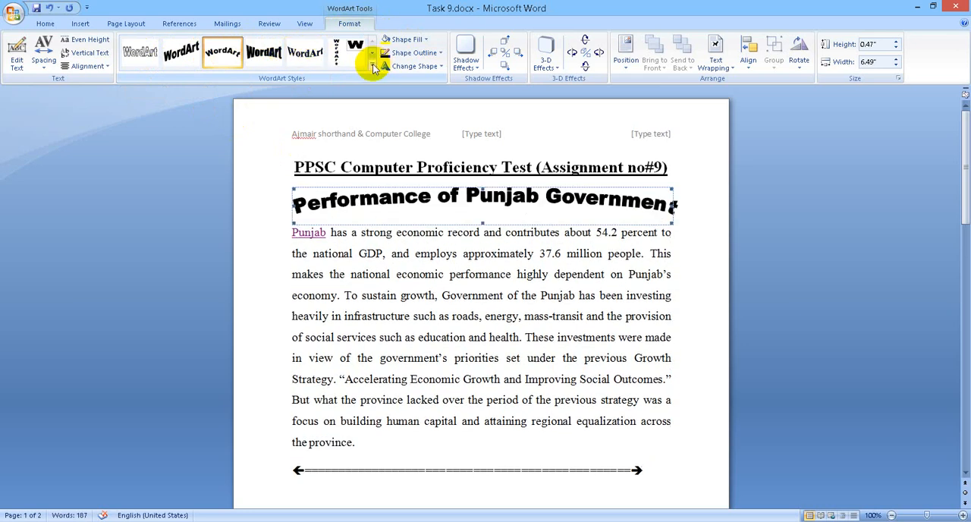
Step: Change the title's WordArt style to the heavy black one fourth in the gallery's first row, and return to the body text
click(371, 66)
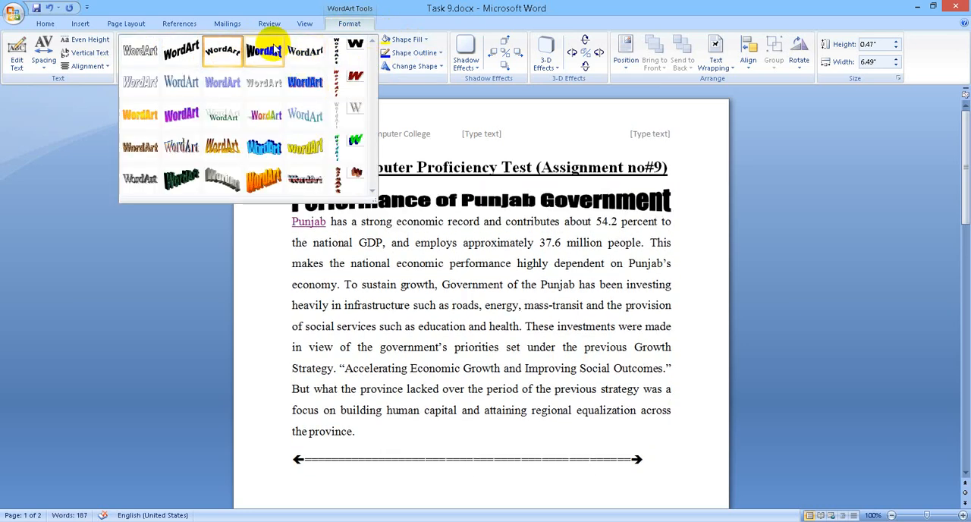
click(263, 50)
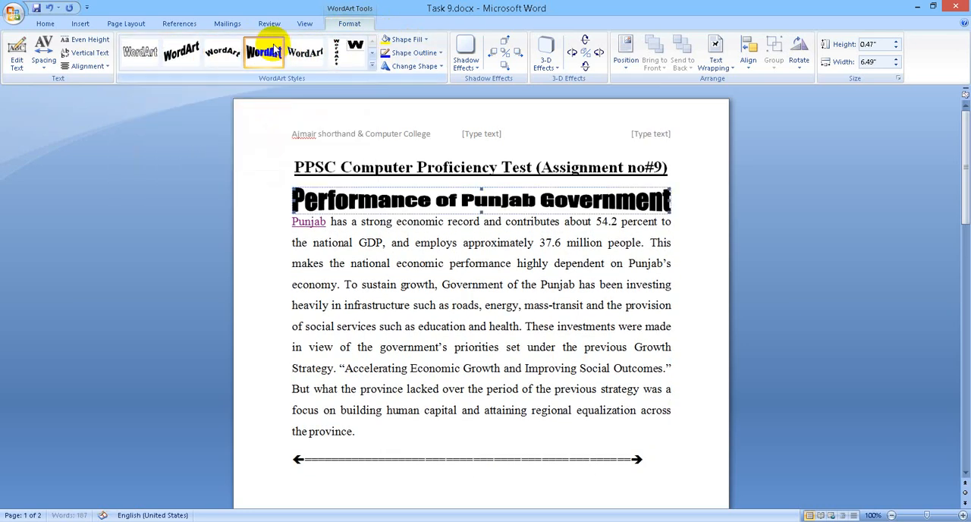
click(678, 242)
Step: Check the finished title on the first page against the third task in the list on the second page
scroll(650, 263, down, 15)
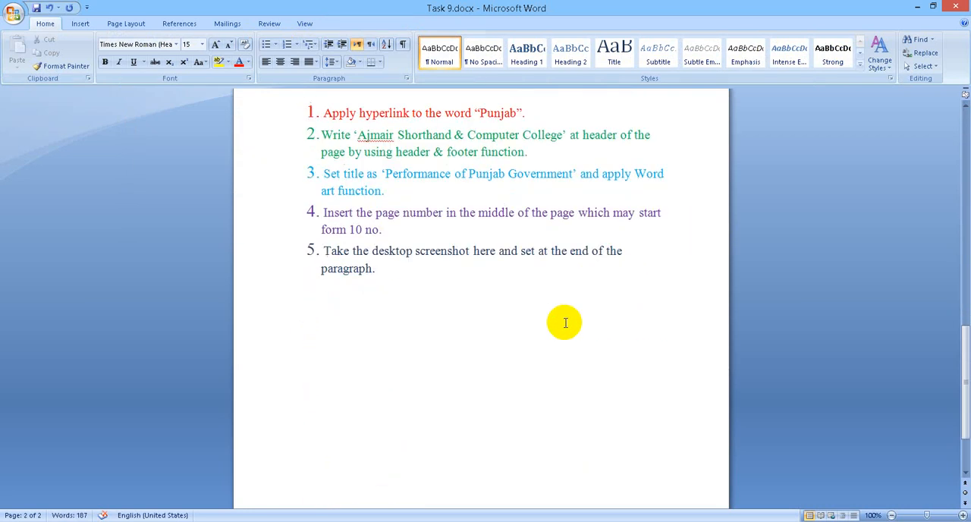
scroll(565, 322, up, 3)
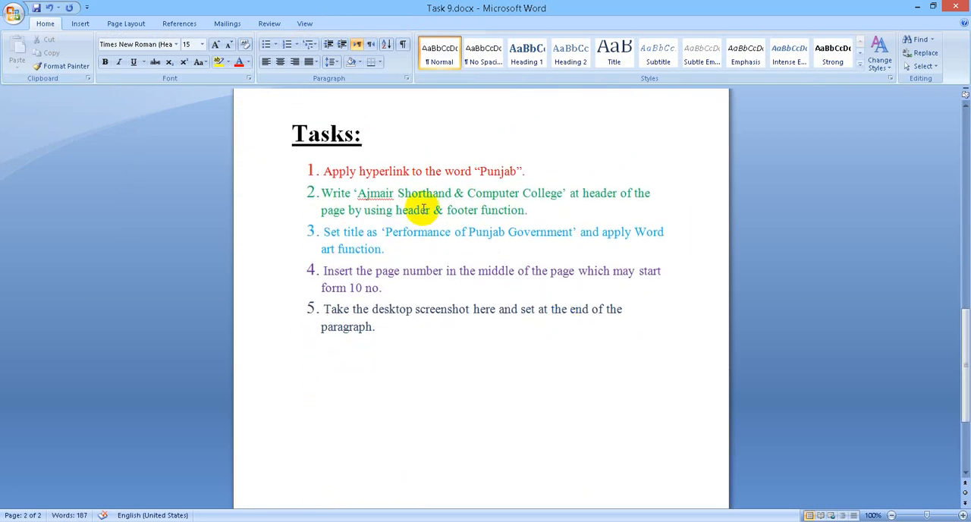
scroll(470, 216, up, 12)
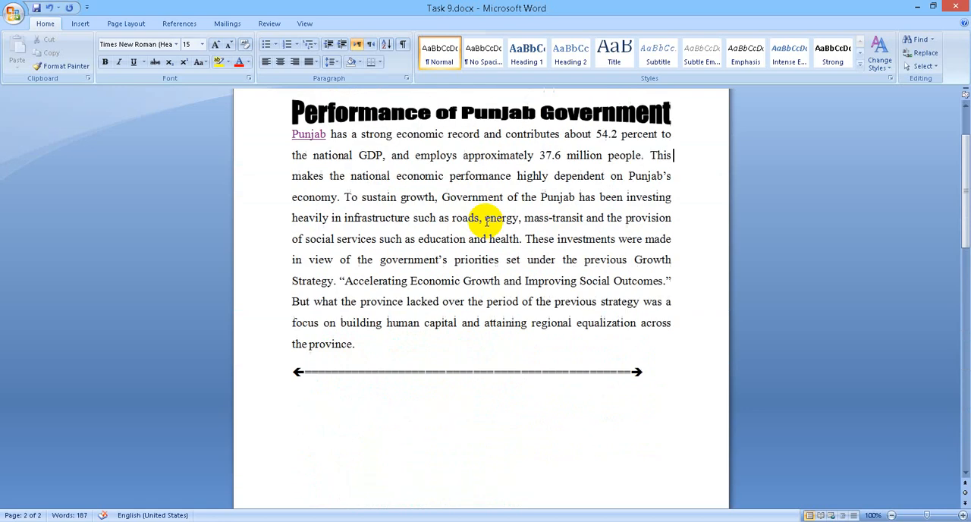
scroll(486, 222, down, 12)
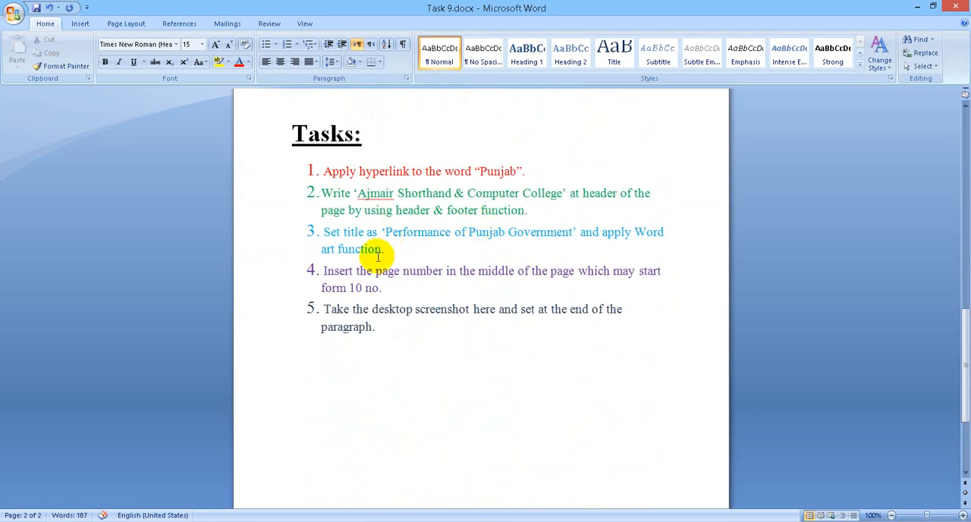
drag(385, 255, 336, 228)
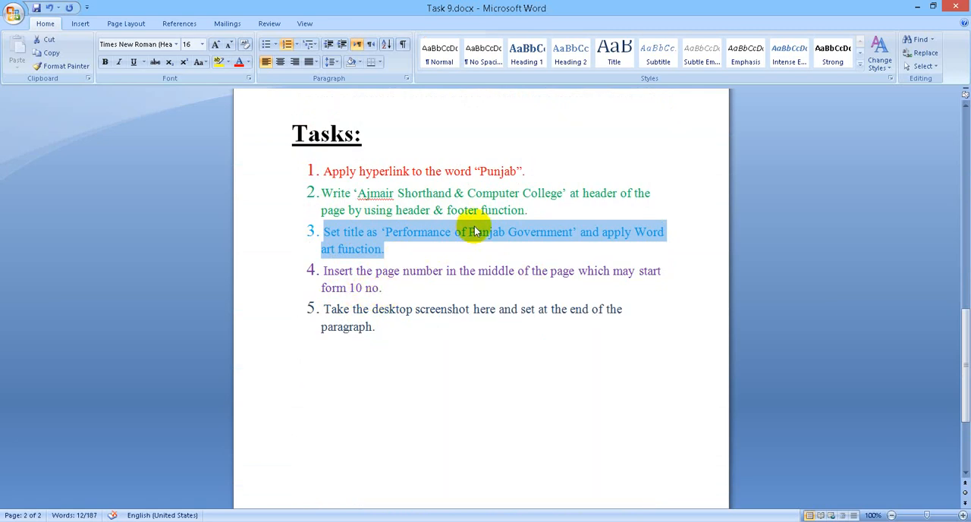
scroll(468, 228, up, 5)
scroll(471, 226, up, 10)
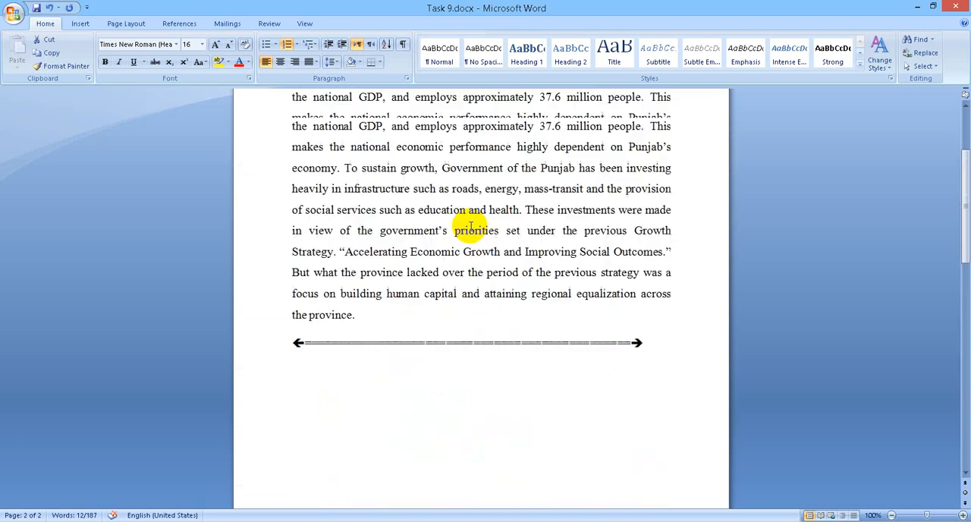
Step: Open the first page's header and replace its middle text placeholder with a Plain Number page number at the current position
double_click(492, 134)
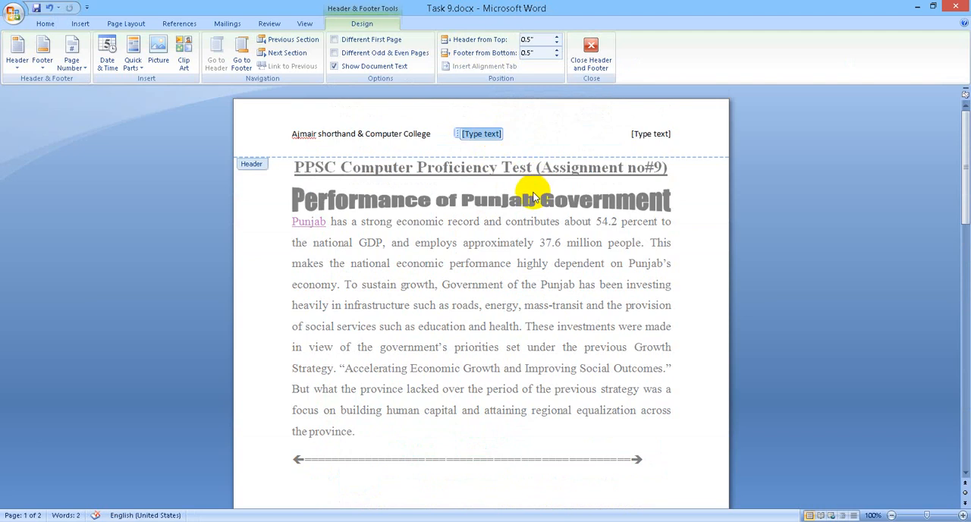
click(77, 72)
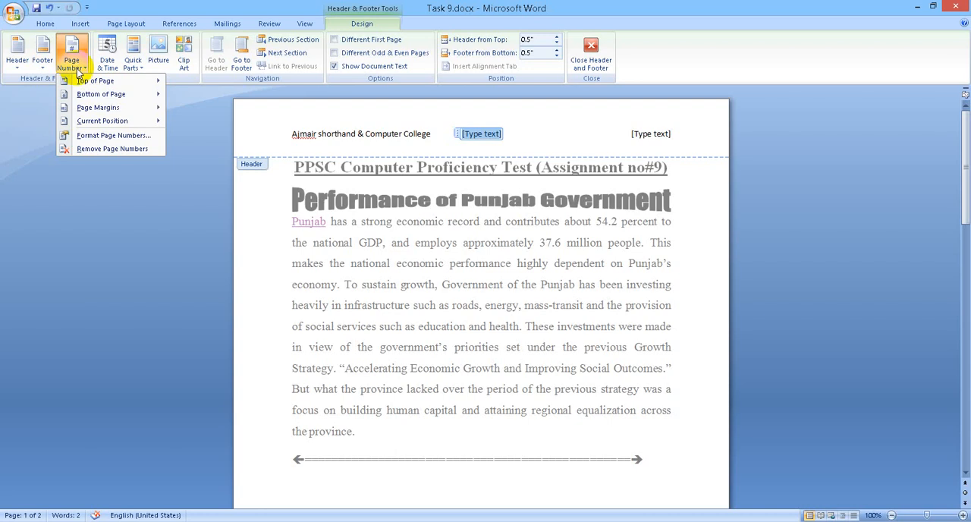
mouse_move(87, 122)
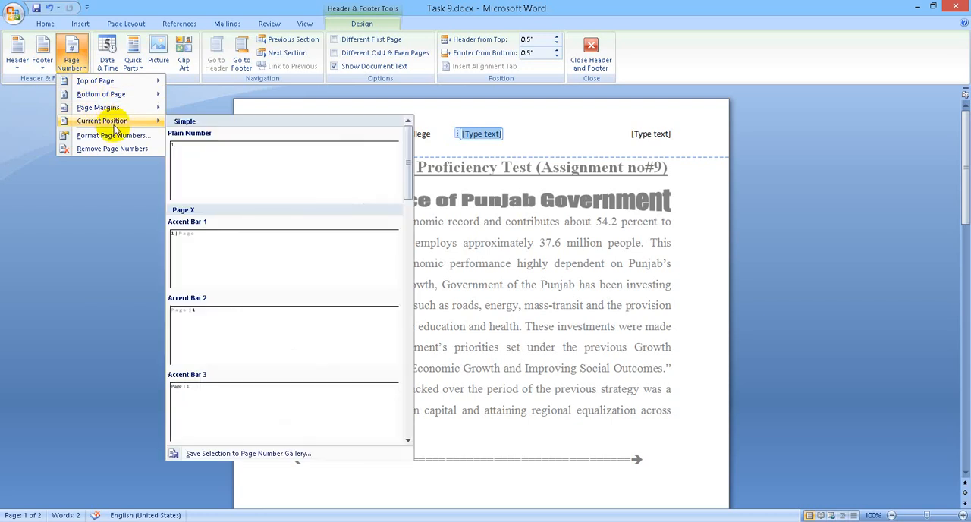
click(469, 134)
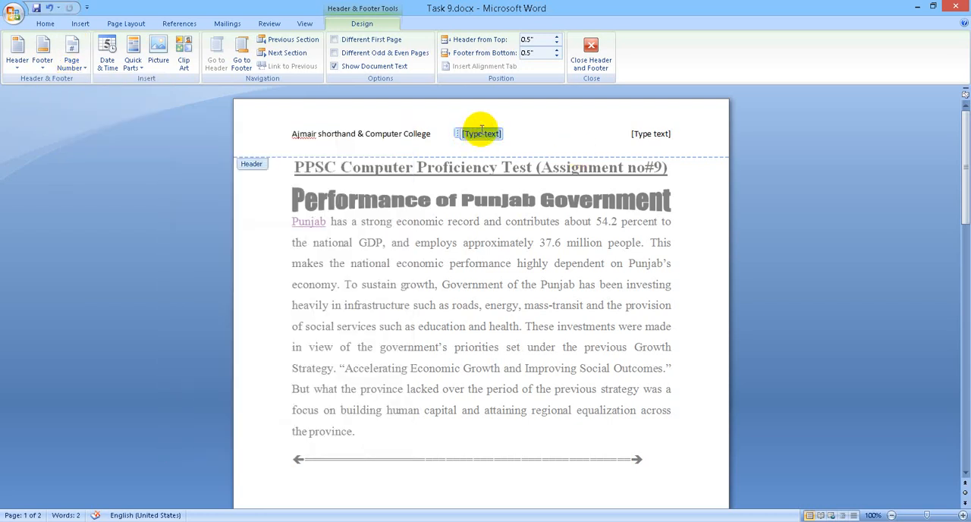
click(346, 134)
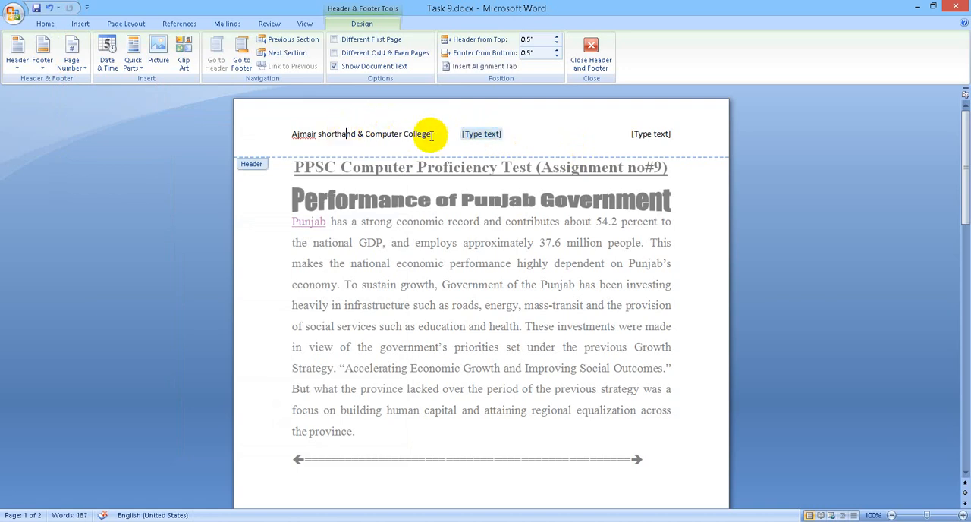
click(651, 134)
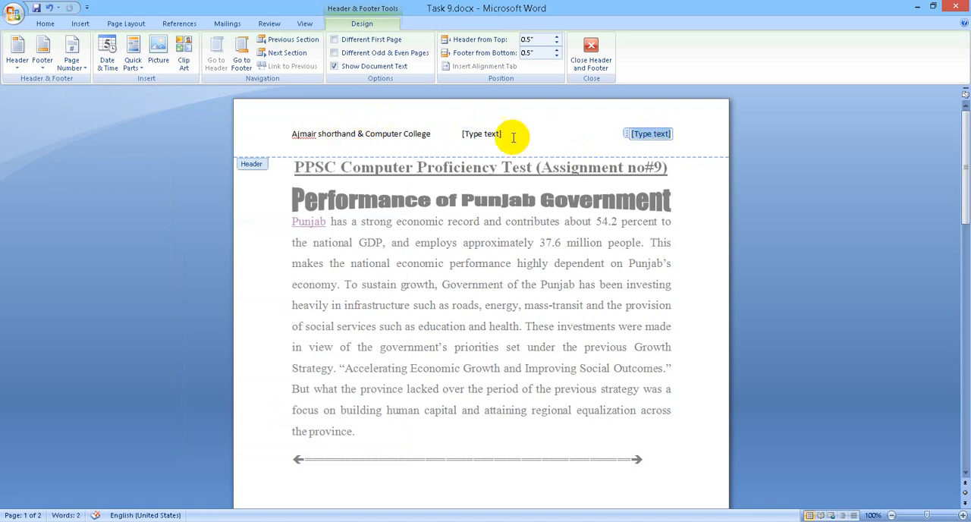
click(481, 135)
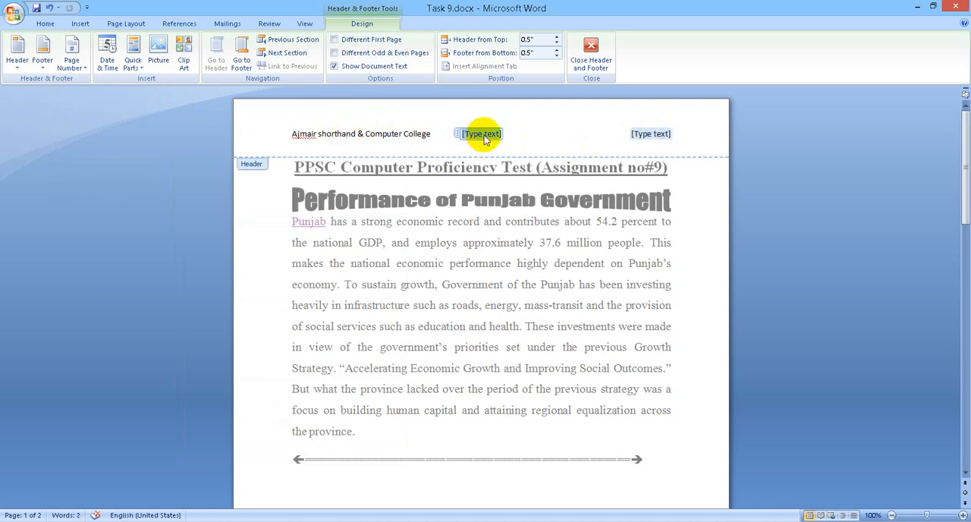
click(76, 66)
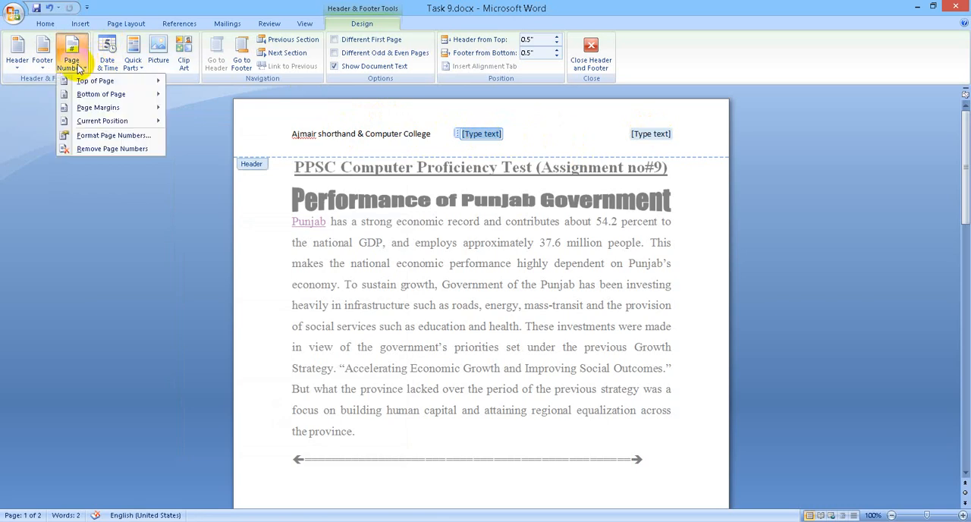
click(81, 24)
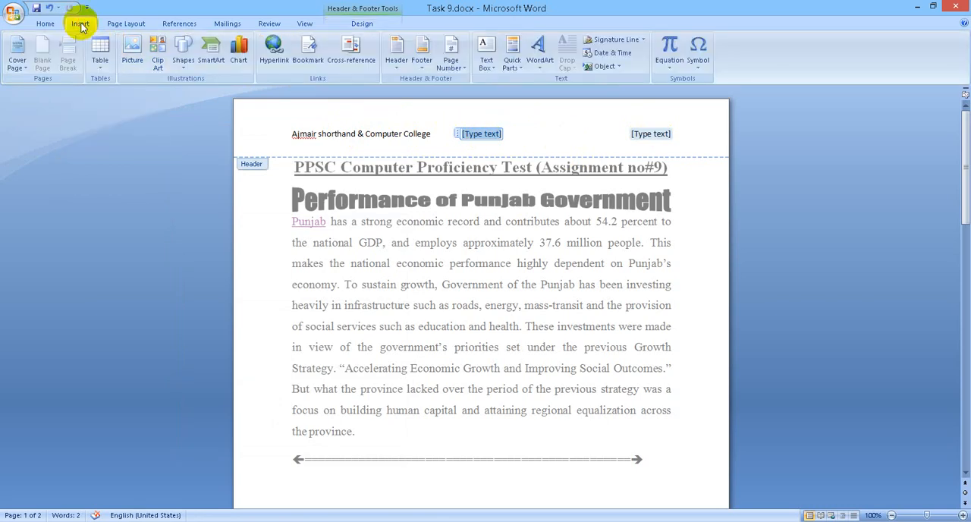
click(368, 23)
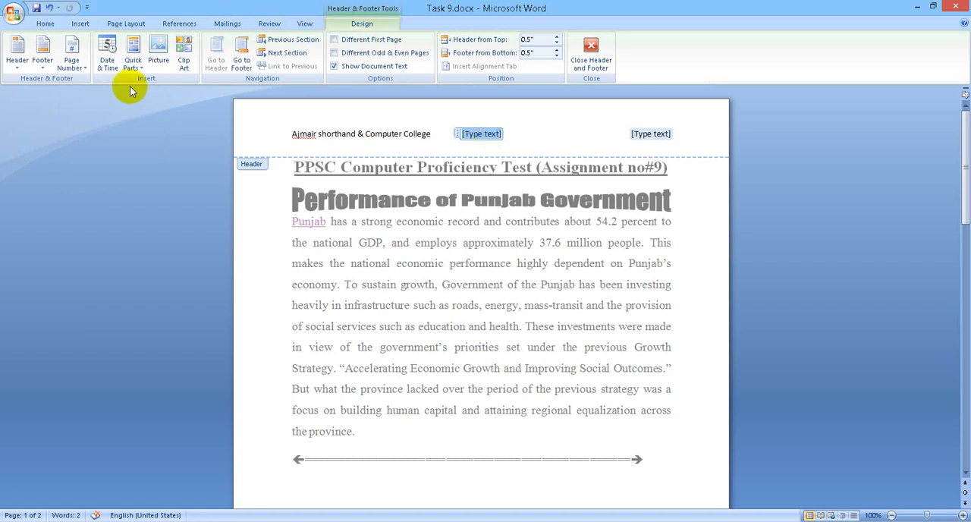
click(75, 66)
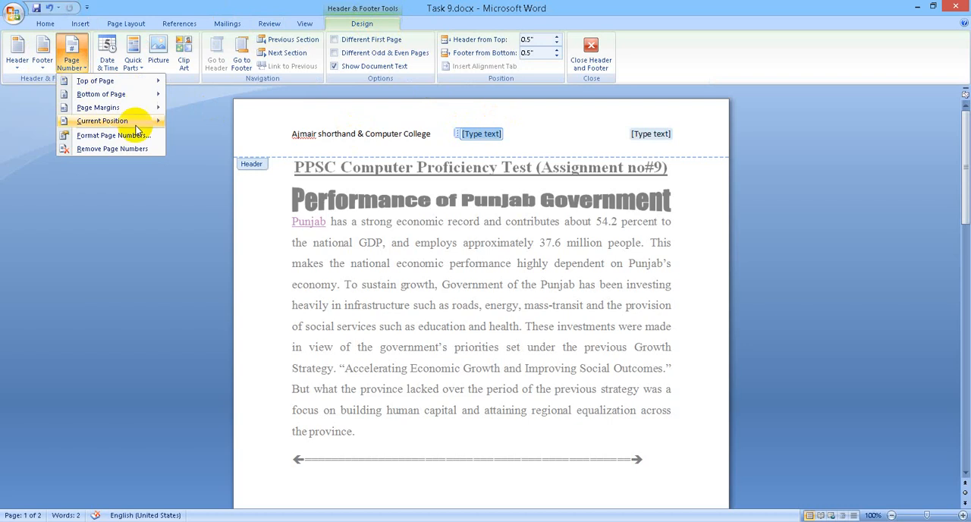
mouse_move(135, 125)
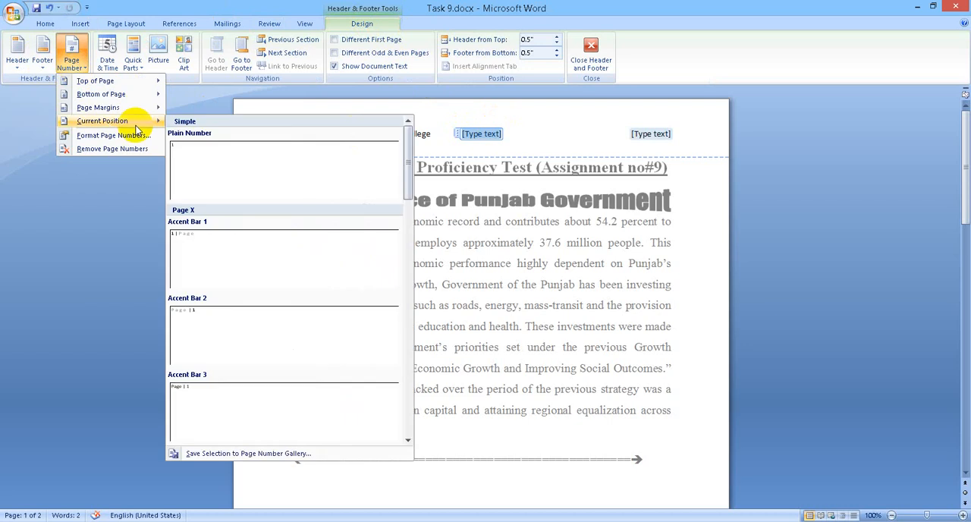
click(235, 160)
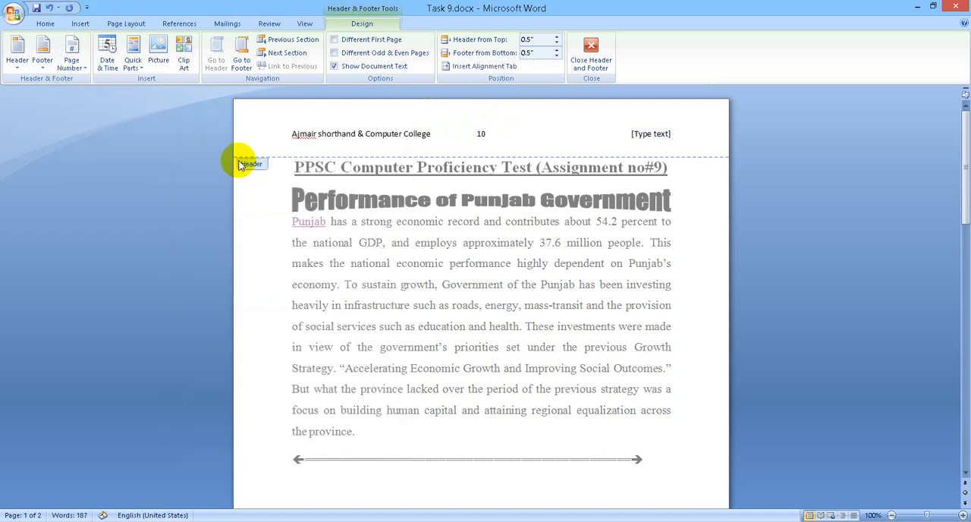
Step: Set the page numbering to start at 5 and check the header numbers on both pages
click(72, 62)
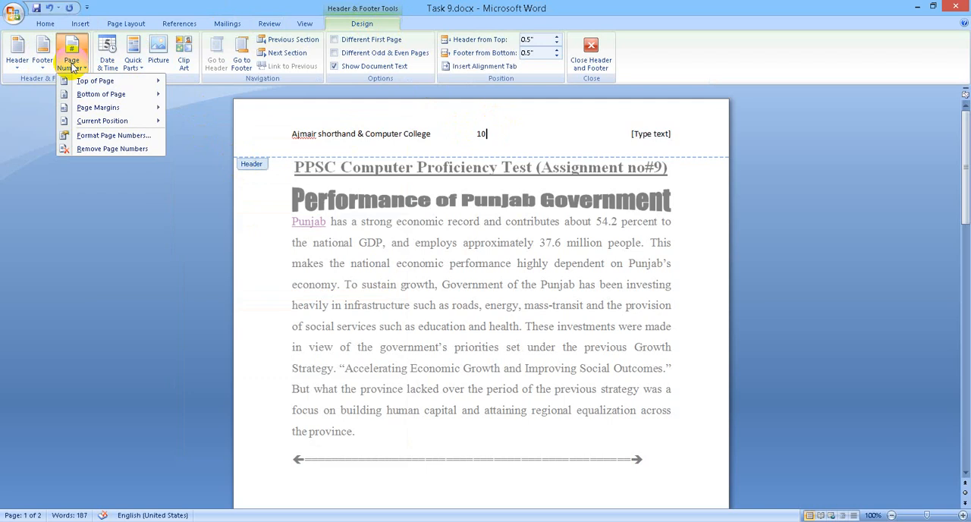
click(121, 135)
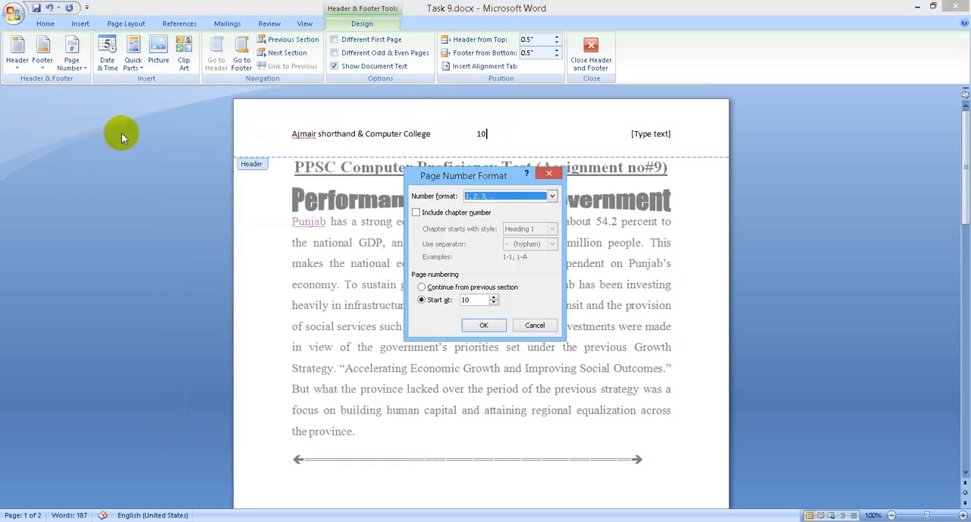
click(477, 299)
drag(476, 299, 449, 300)
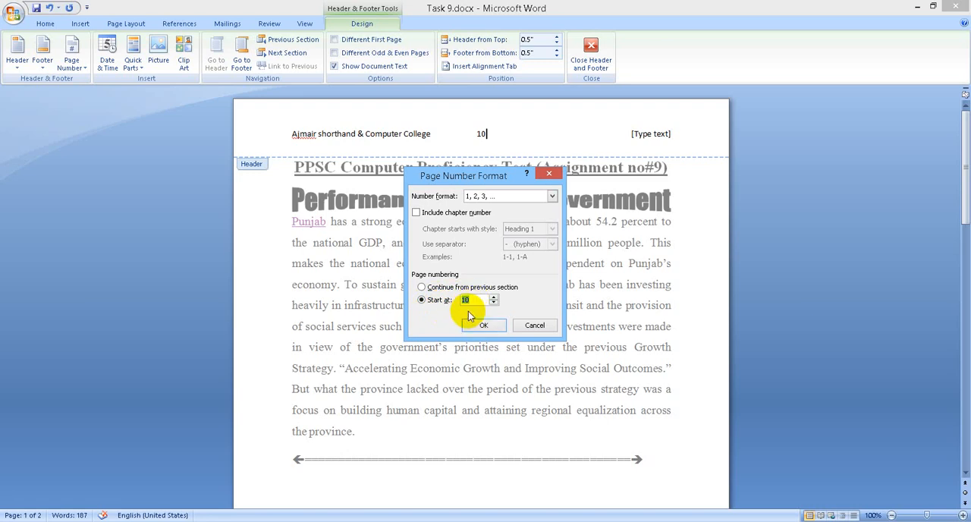
text(5)
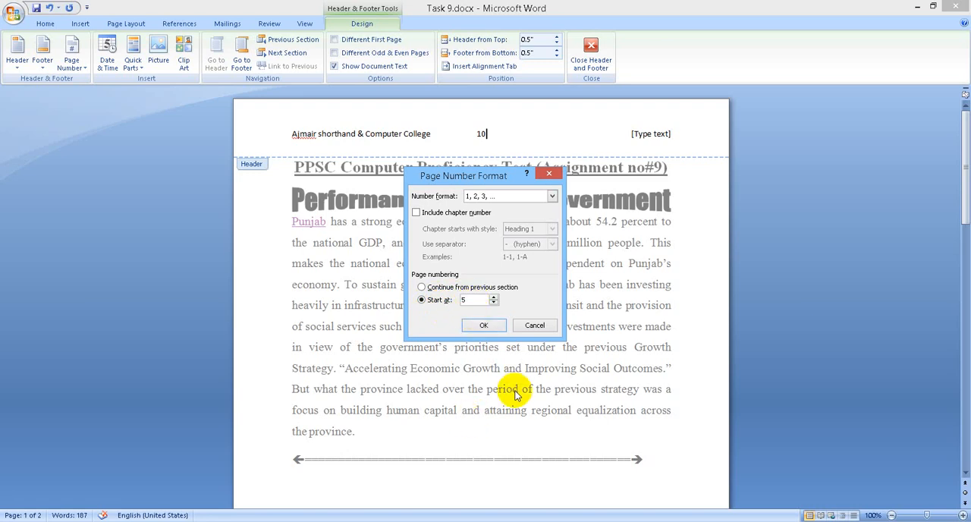
click(486, 326)
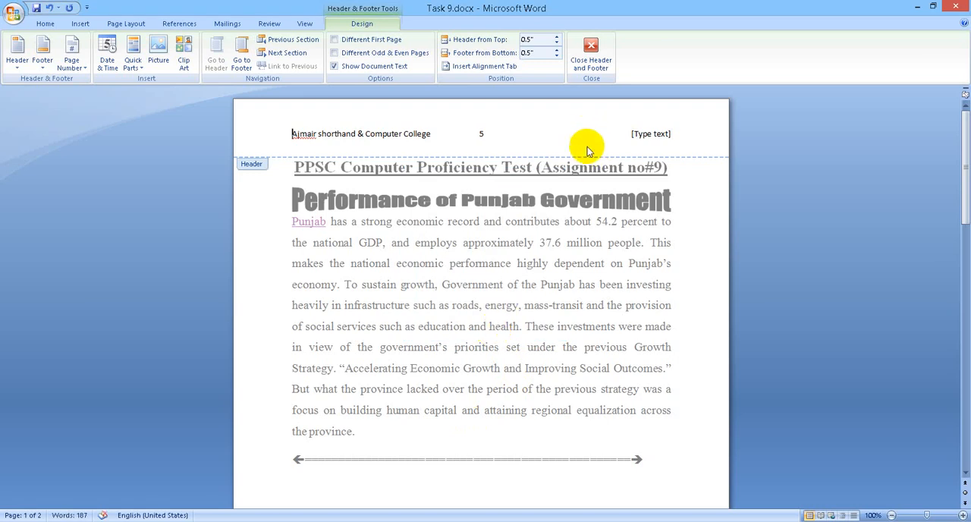
scroll(581, 147, down, 15)
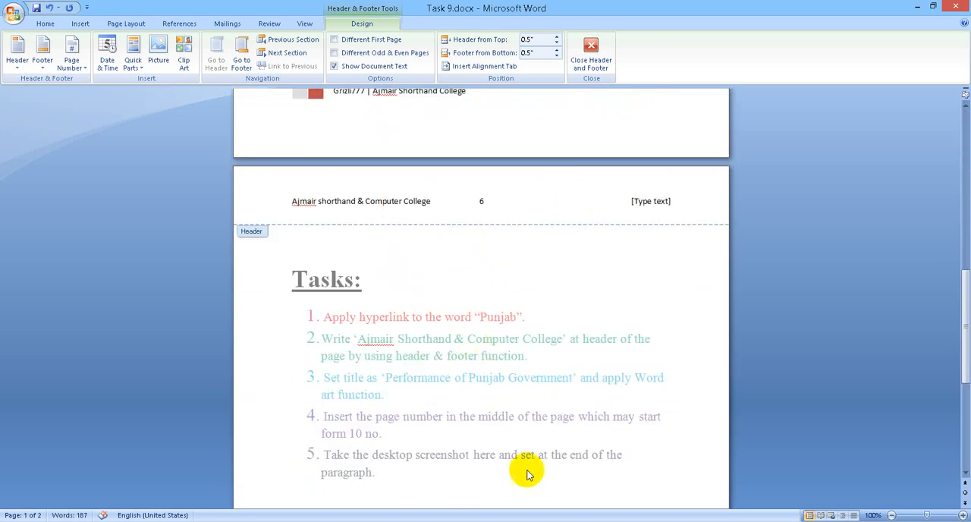
scroll(539, 425, up, 15)
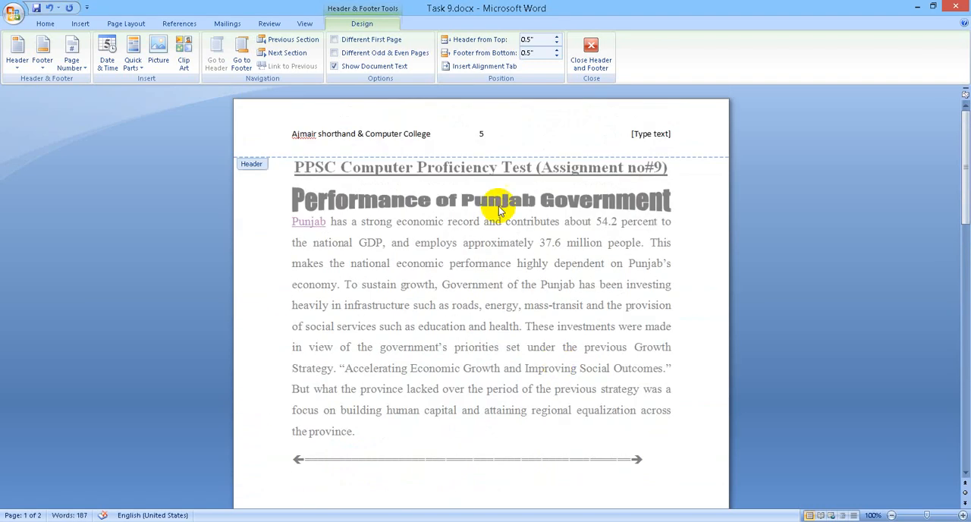
Step: Set the page numbering to start at 10 and close the header editing
double_click(482, 133)
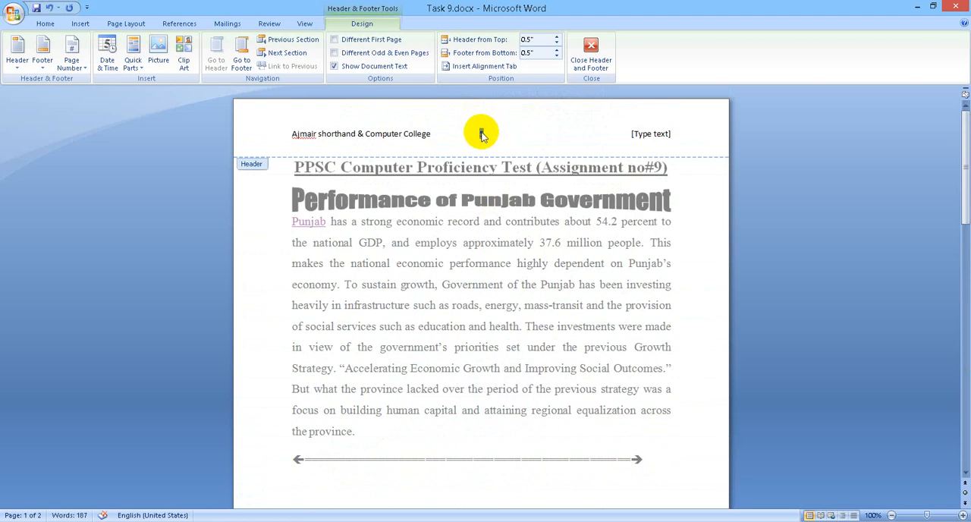
click(70, 60)
click(104, 134)
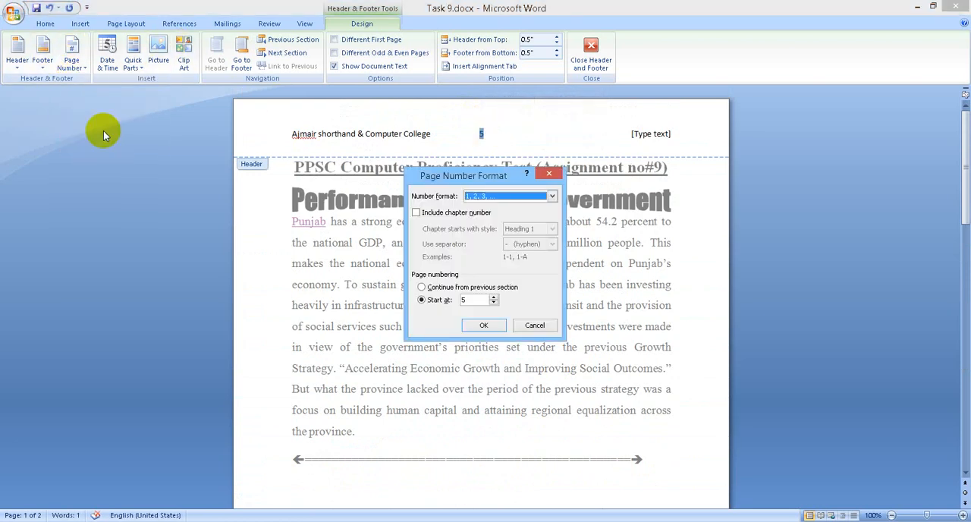
click(475, 302)
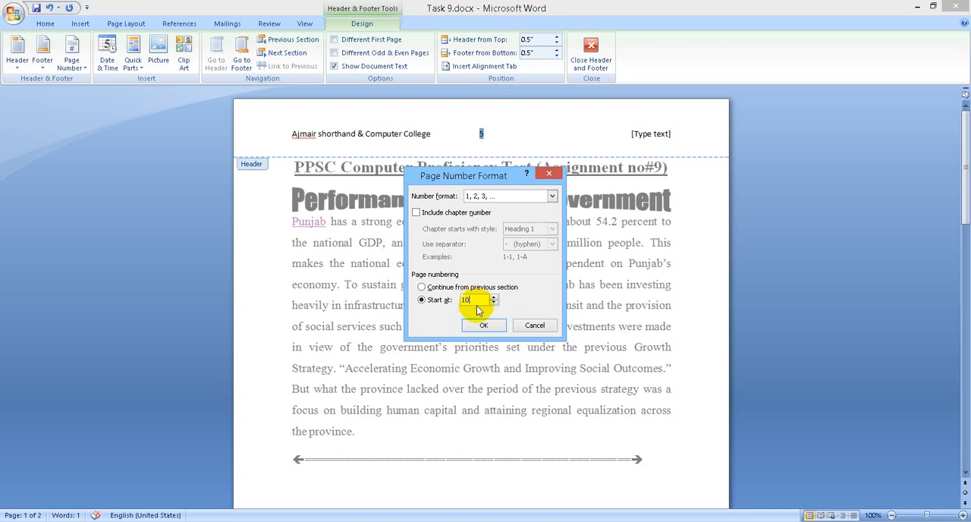
click(483, 325)
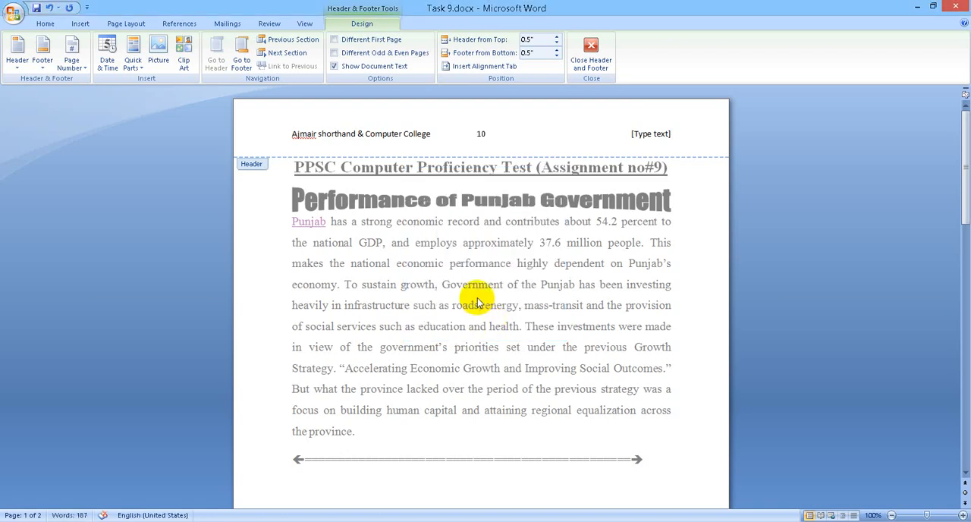
scroll(486, 303, down, 3)
click(594, 47)
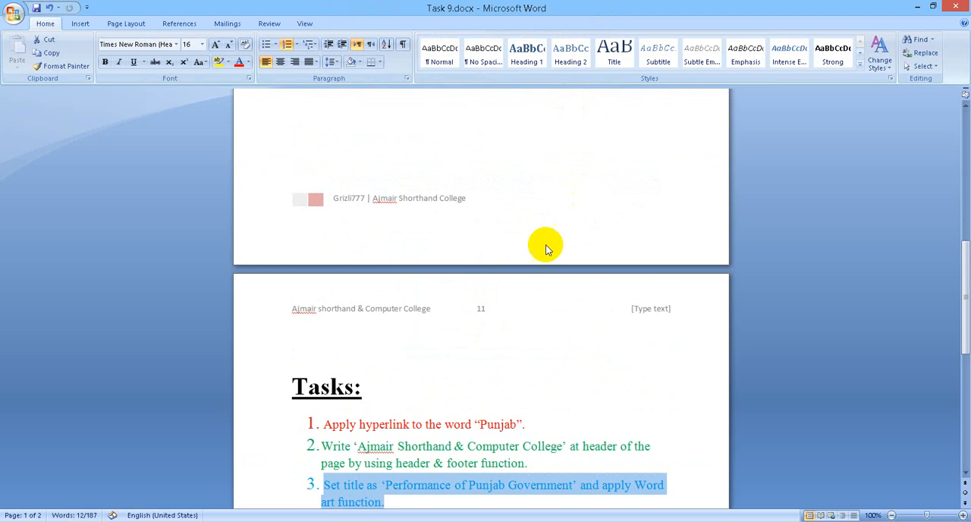
Step: Review the page numbering against the fourth task on the second page and read the fifth task about the desktop screenshot
scroll(548, 248, down, 3)
scroll(548, 249, up, 4)
scroll(548, 248, down, 4)
scroll(549, 250, down, 3)
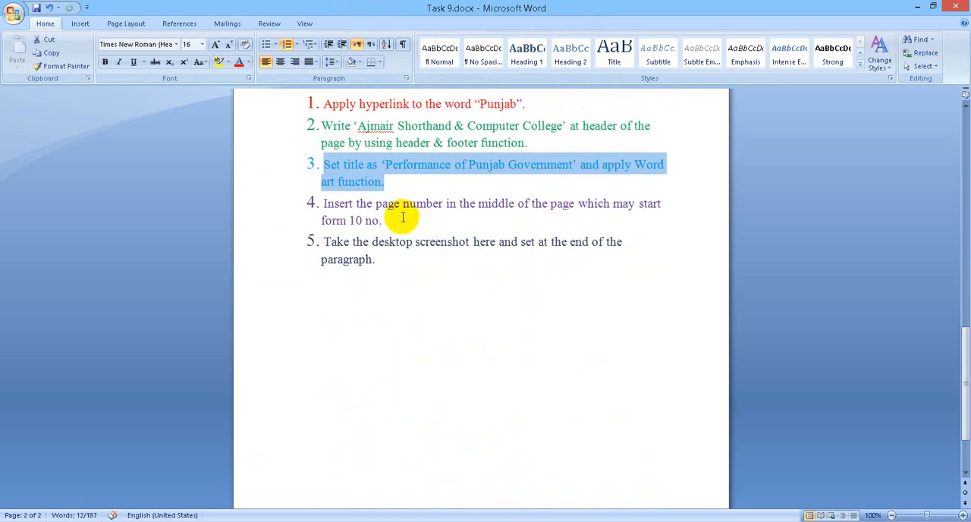
double_click(302, 202)
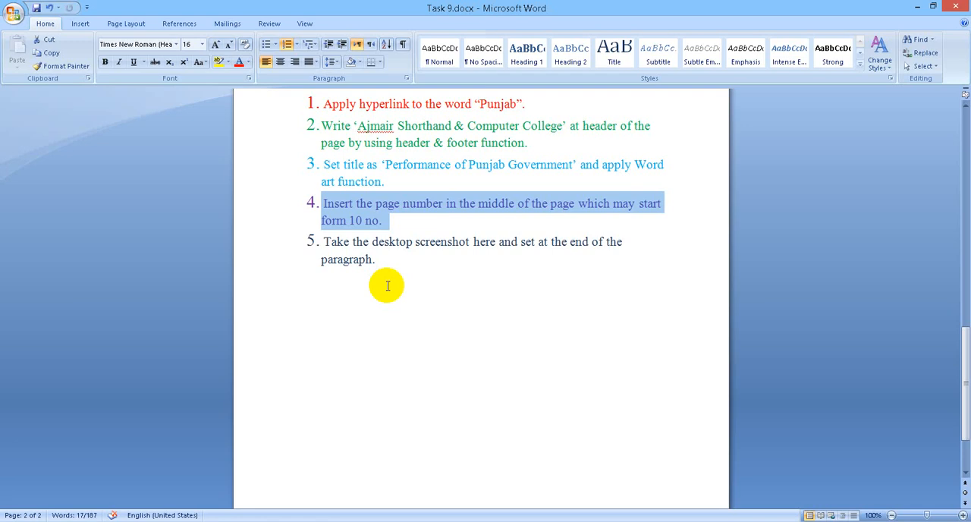
drag(376, 260, 336, 243)
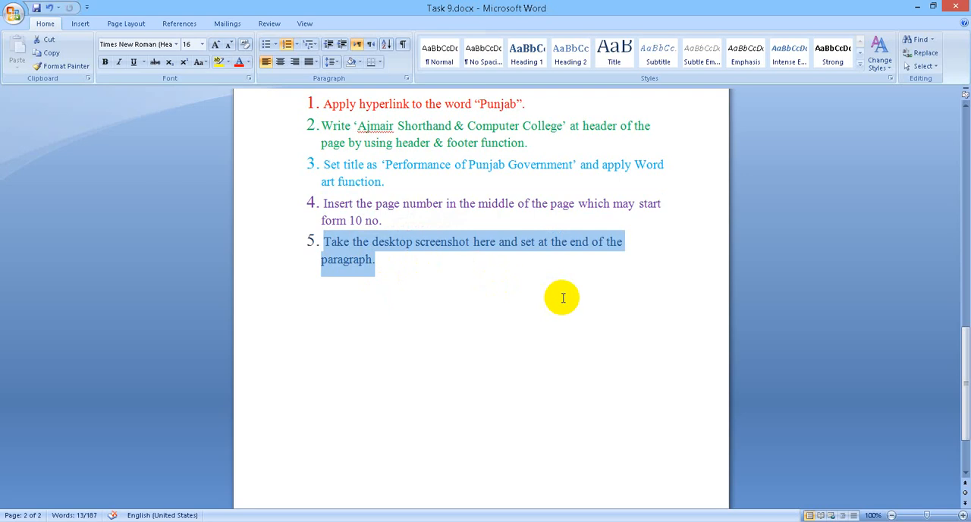
Step: Minimize the document and folder windows and capture a large rectangular area of the desktop wallpaper with the Snipping Tool
click(917, 8)
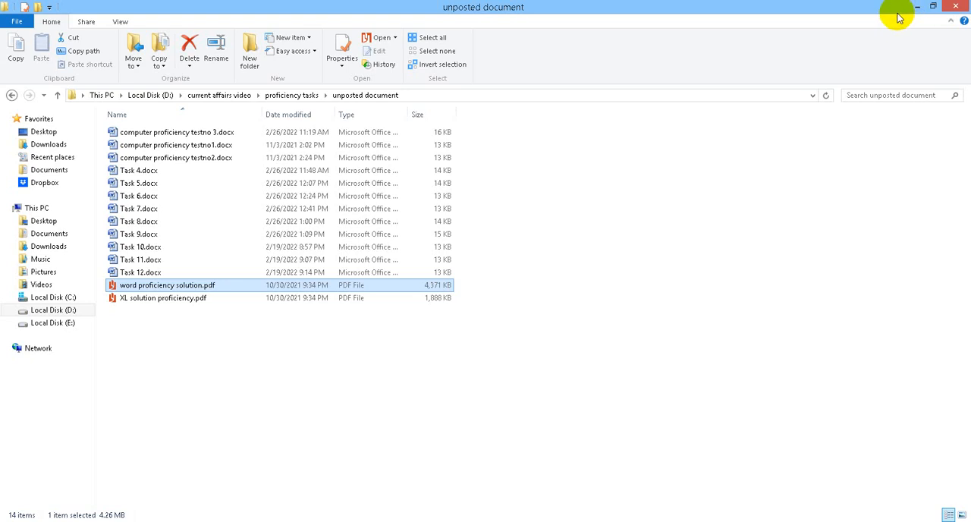
click(903, 12)
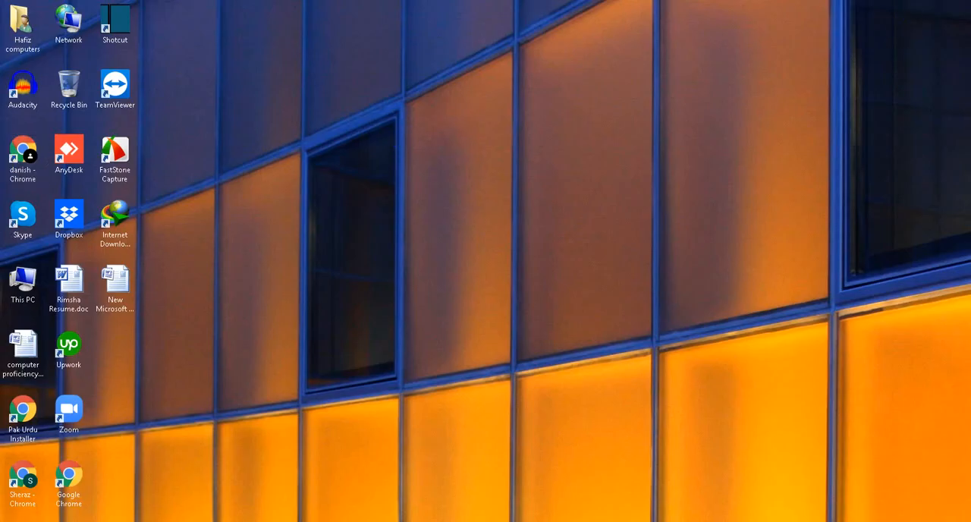
click(152, 454)
drag(227, 84, 706, 399)
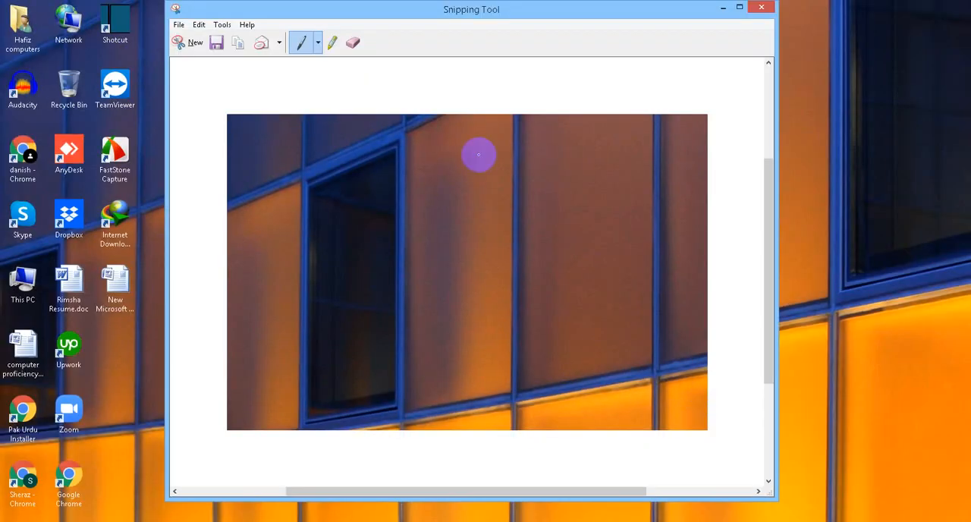
Step: Save the snip to the Desktop as Capture.PNG and close the Snipping Tool
key(ctrl+s)
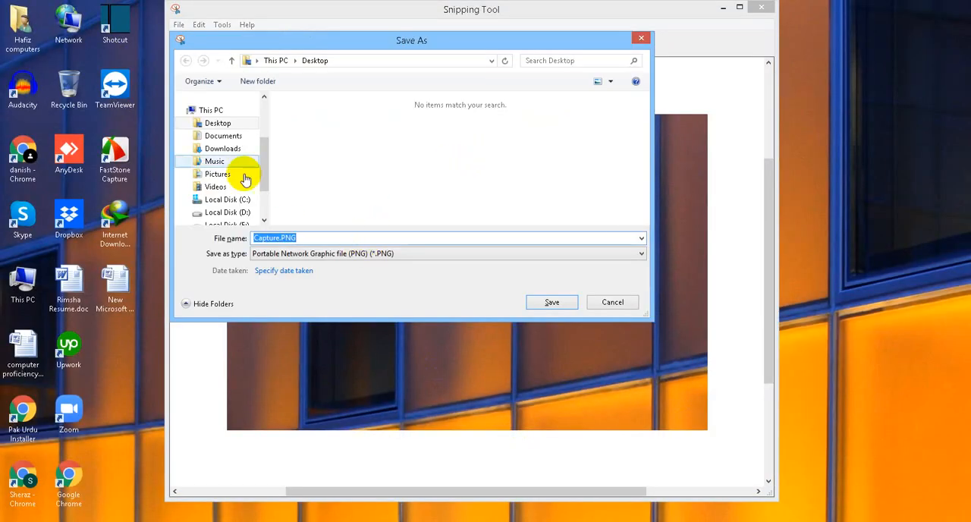
click(217, 127)
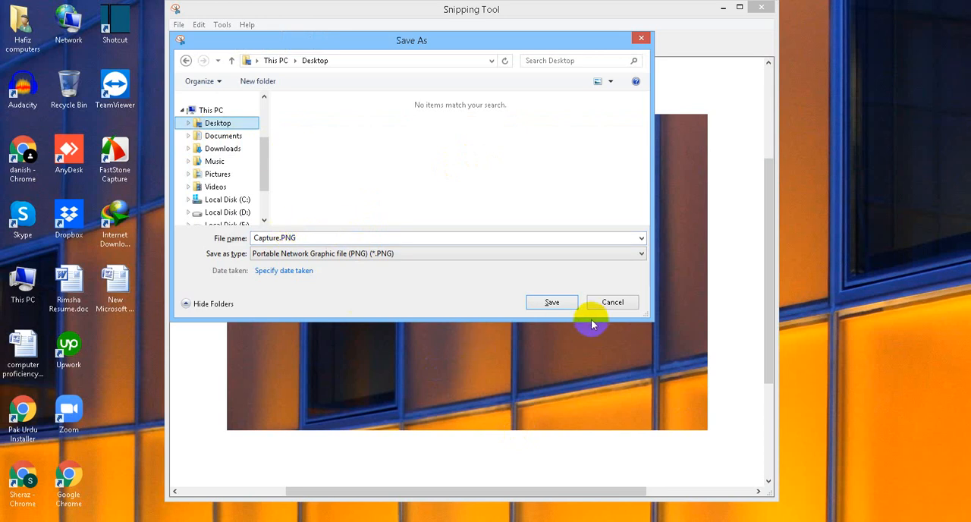
click(553, 303)
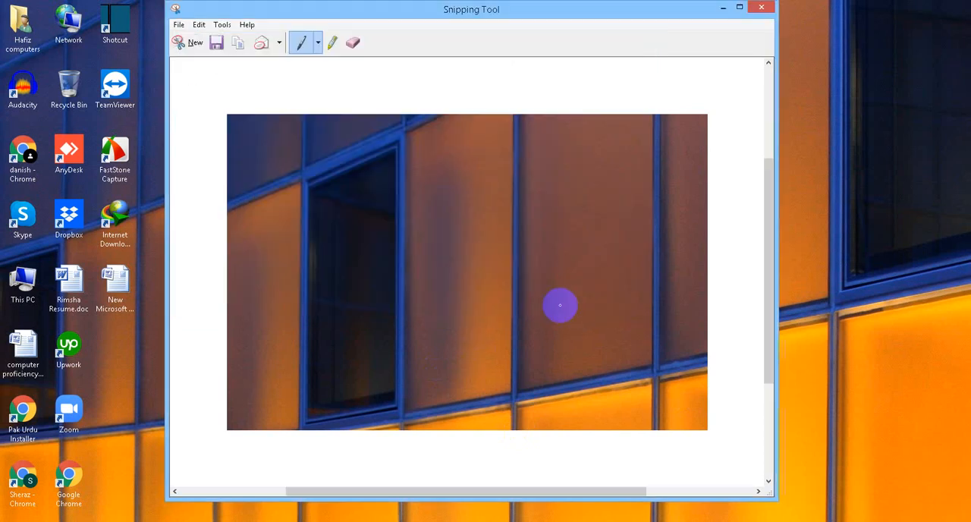
click(759, 9)
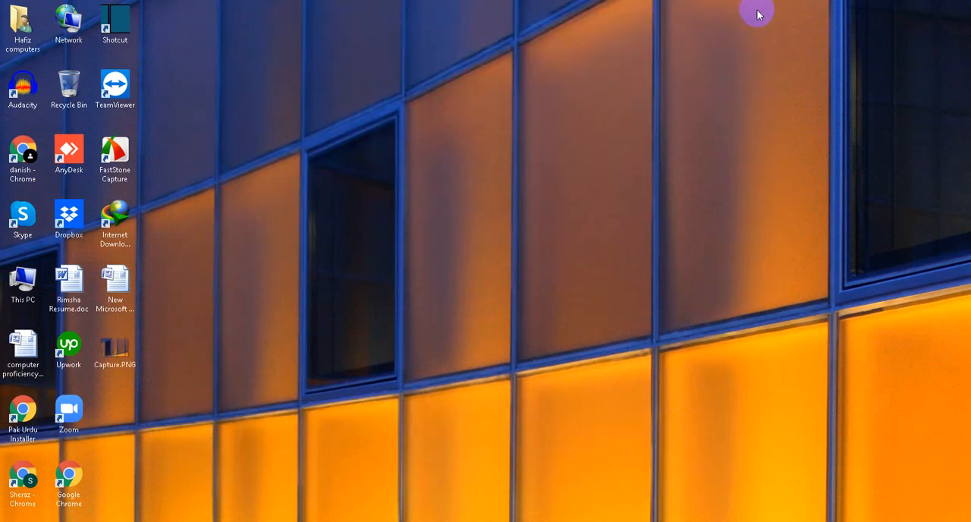
Step: Switch back to the Task 9.docx document in Word and add an empty line below the paragraph ending in "the province."
key(alt+Tab)
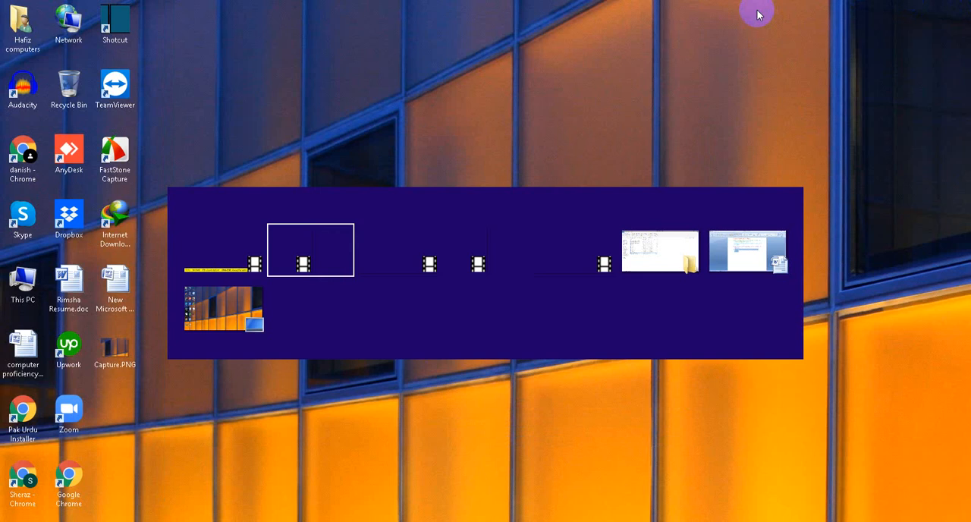
key(alt+Tab)
key(alt+Tab)
key(alt+Tab)
key(alt+Tab)
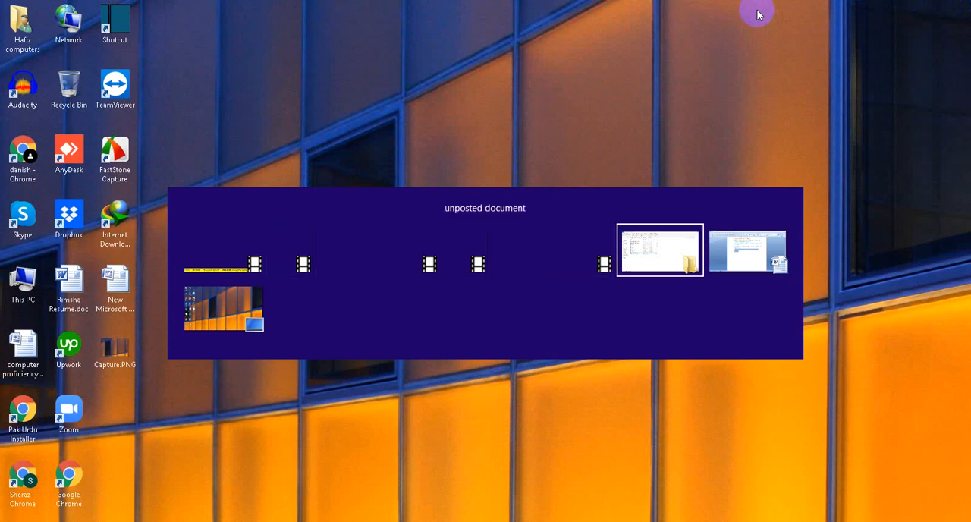
key(alt+Tab)
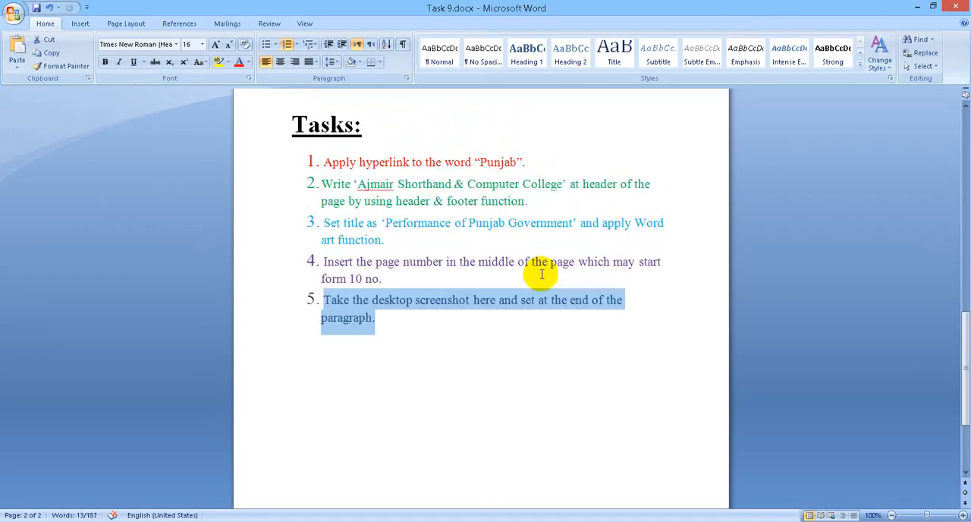
scroll(542, 275, up, 8)
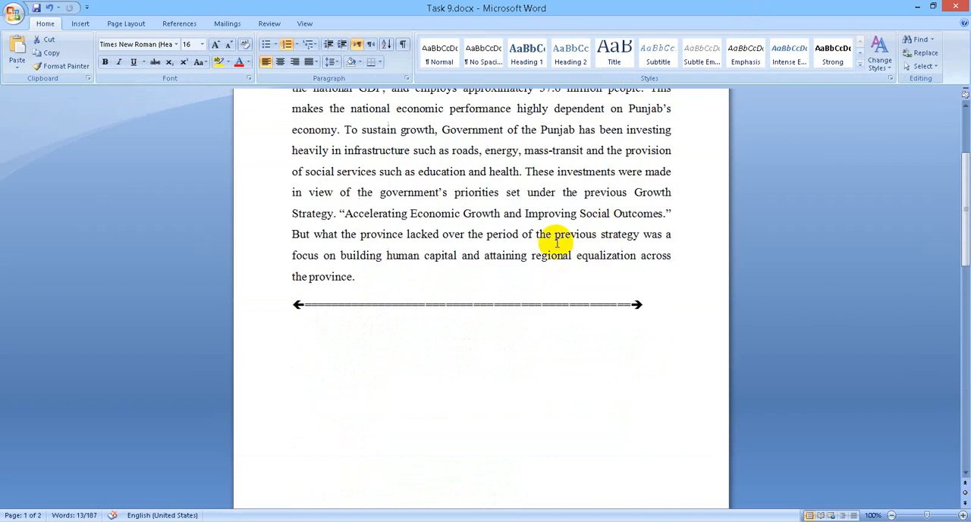
click(442, 283)
key(Return)
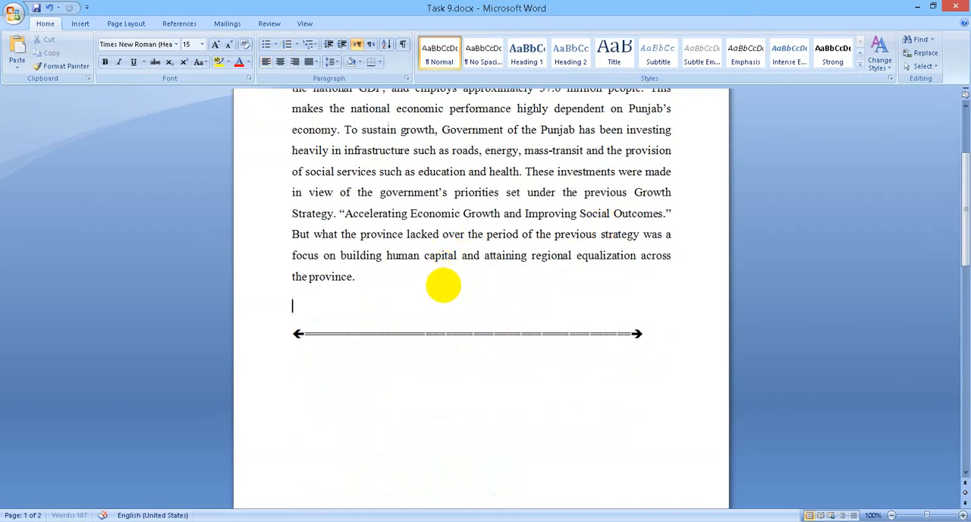
Step: Insert the picture Capture.PNG from the Desktop on the new empty line and check its placement
click(79, 24)
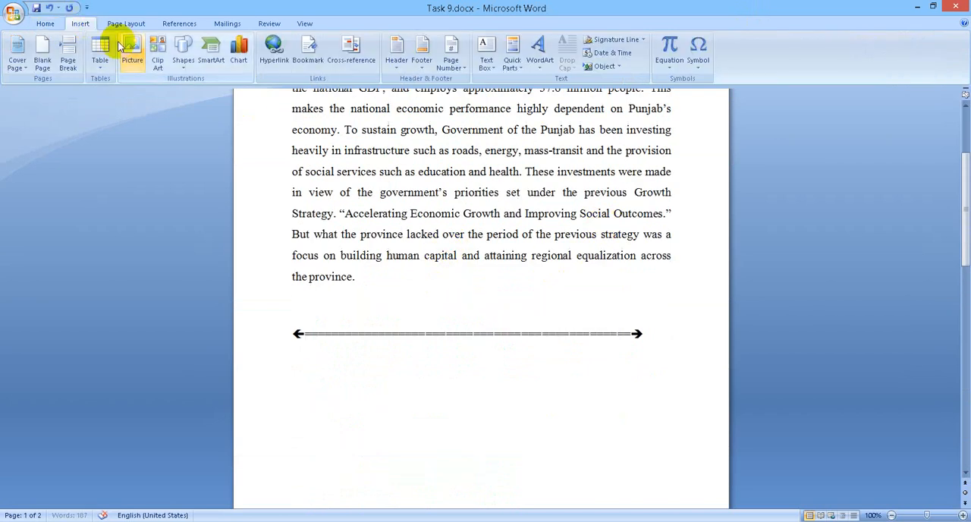
click(131, 51)
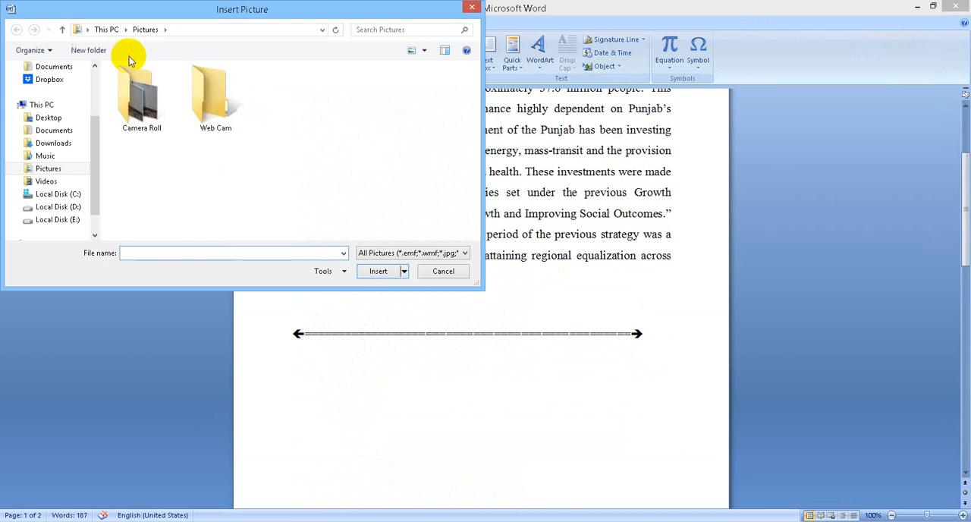
click(65, 122)
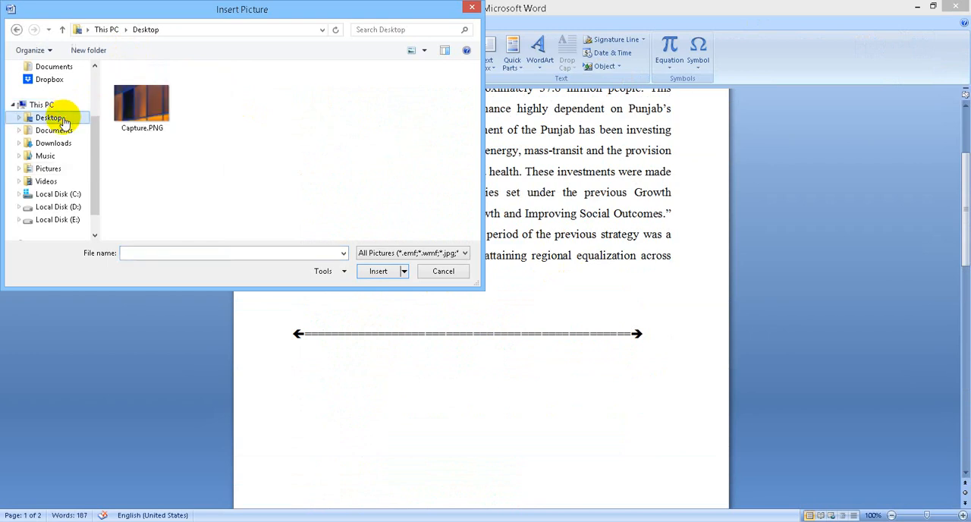
click(131, 113)
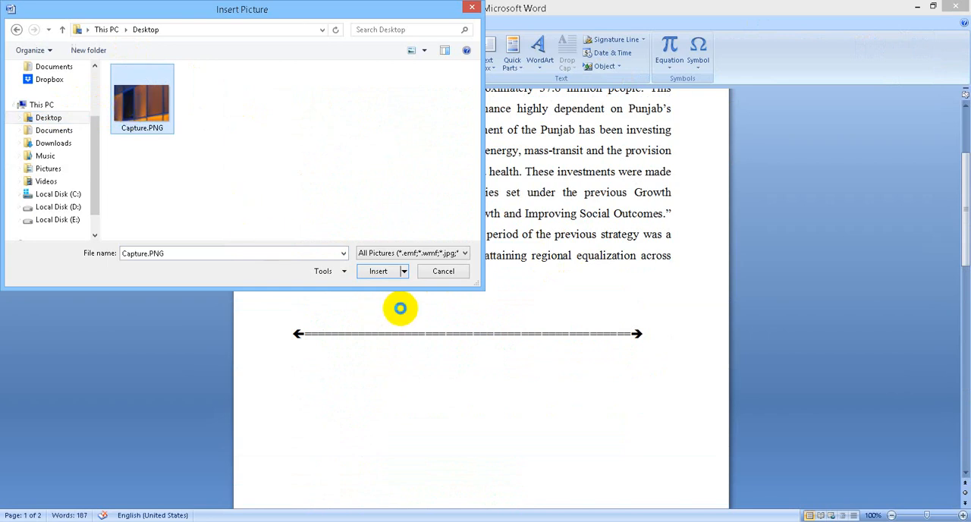
click(379, 274)
scroll(389, 277, up, 10)
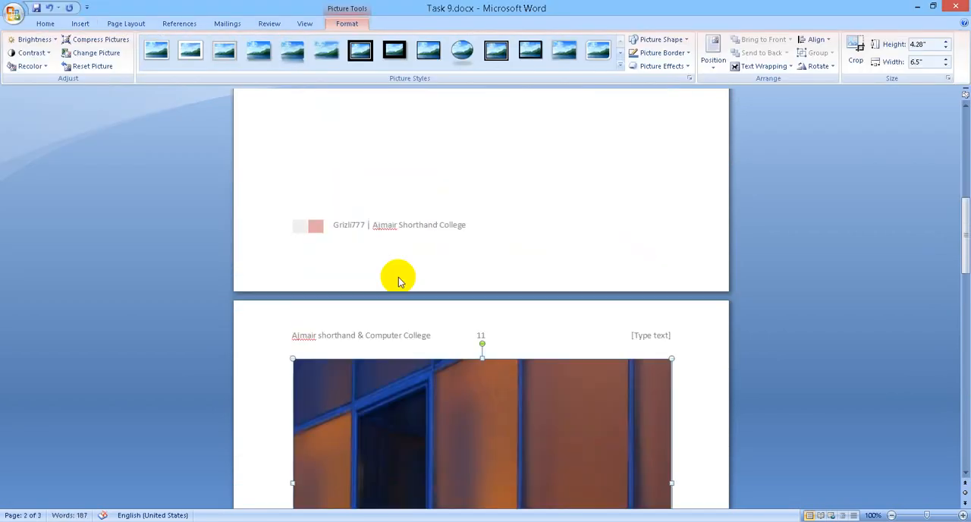
scroll(402, 276, down, 5)
scroll(402, 276, down, 10)
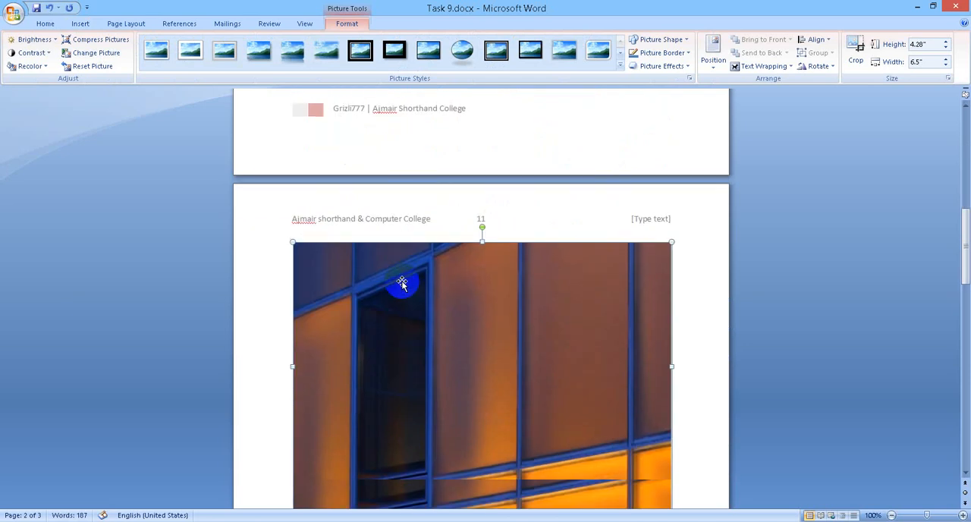